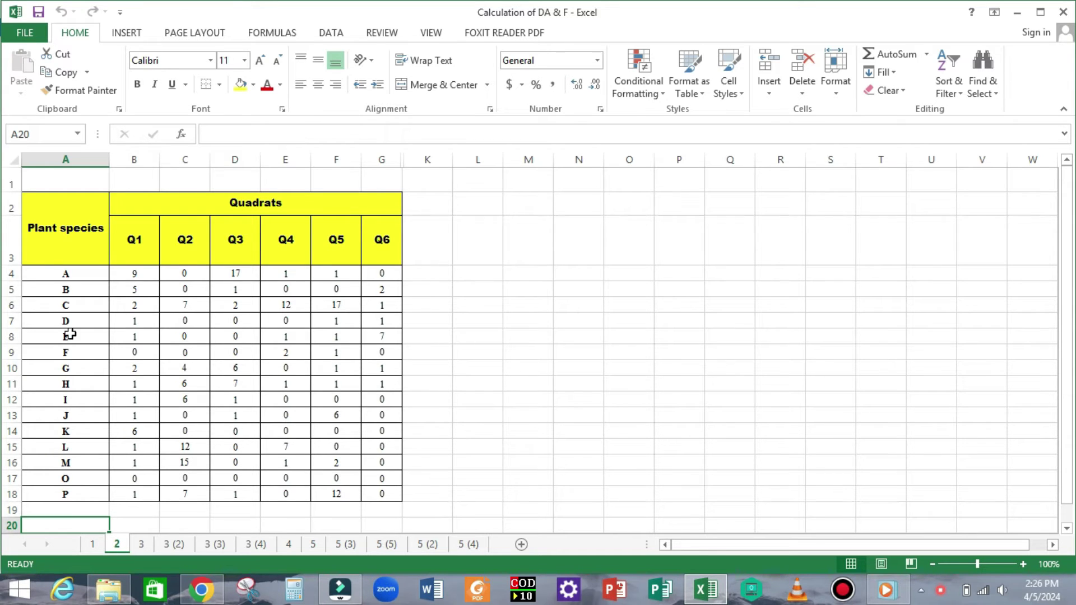
pyautogui.moveTo(57, 272); pyautogui.dragTo(62, 490)
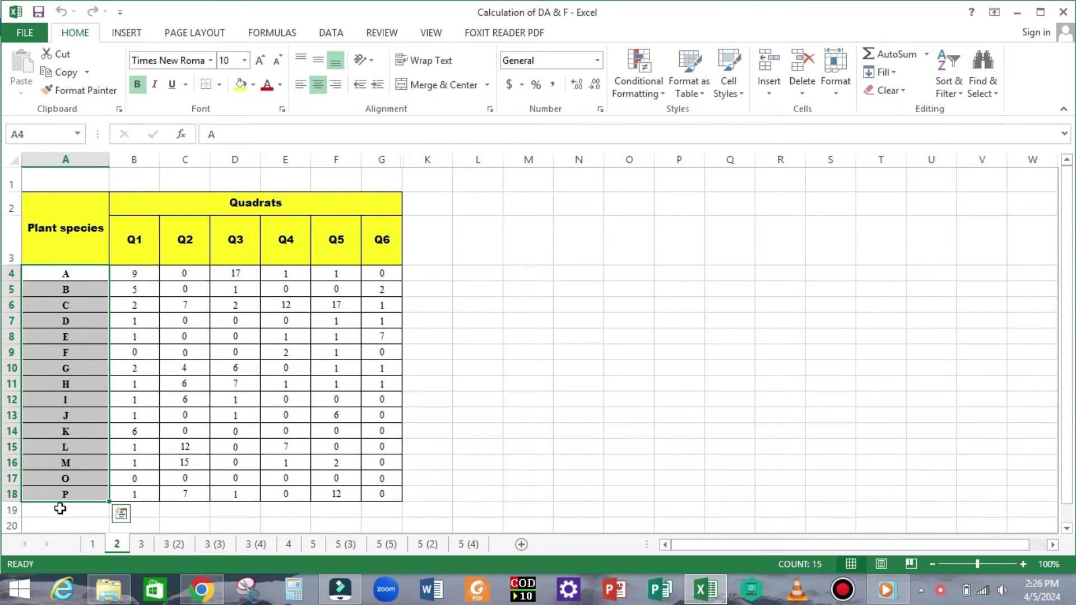
pyautogui.moveTo(133, 240); pyautogui.dragTo(384, 247)
pyautogui.click(48, 522)
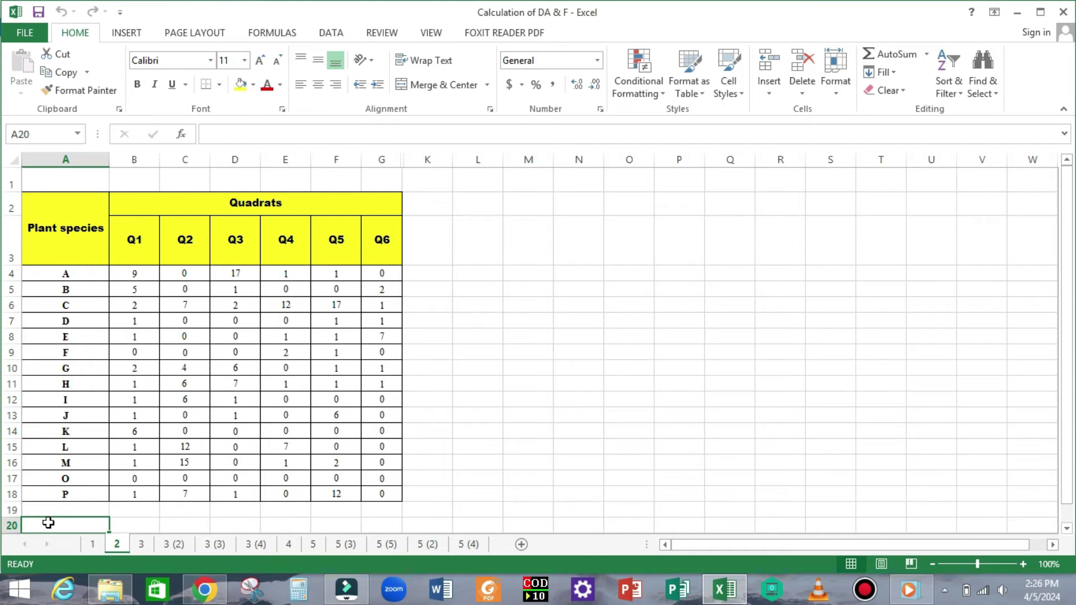
# - Step through sheets 3, 3 (2), 3 (3), 3 (4), 4, 5, 5 (3) and 5 (5) to preview their table headers
pyautogui.click(143, 543)
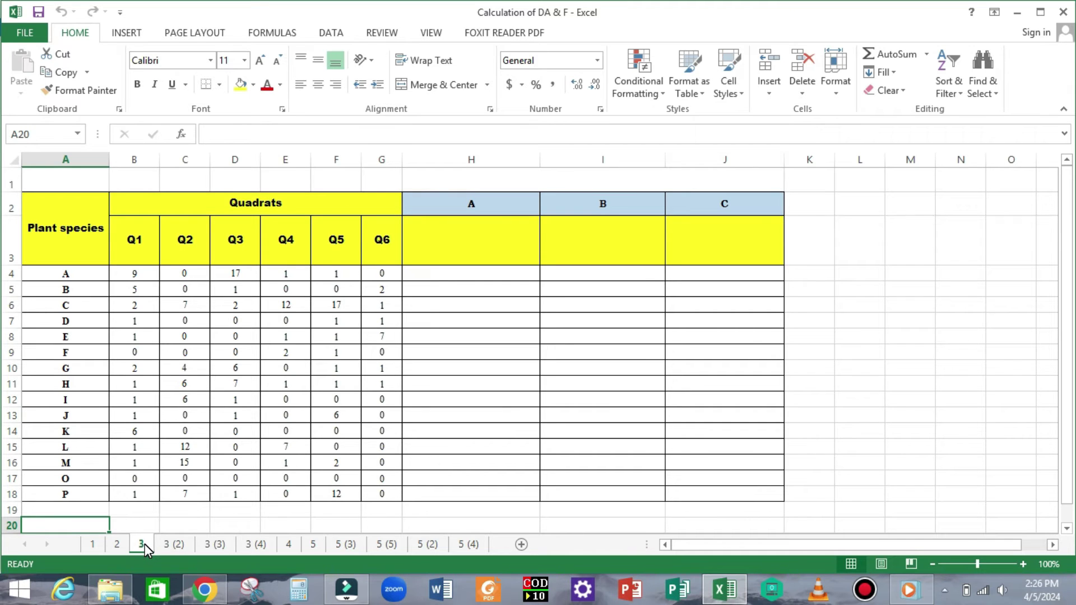
pyautogui.click(167, 543)
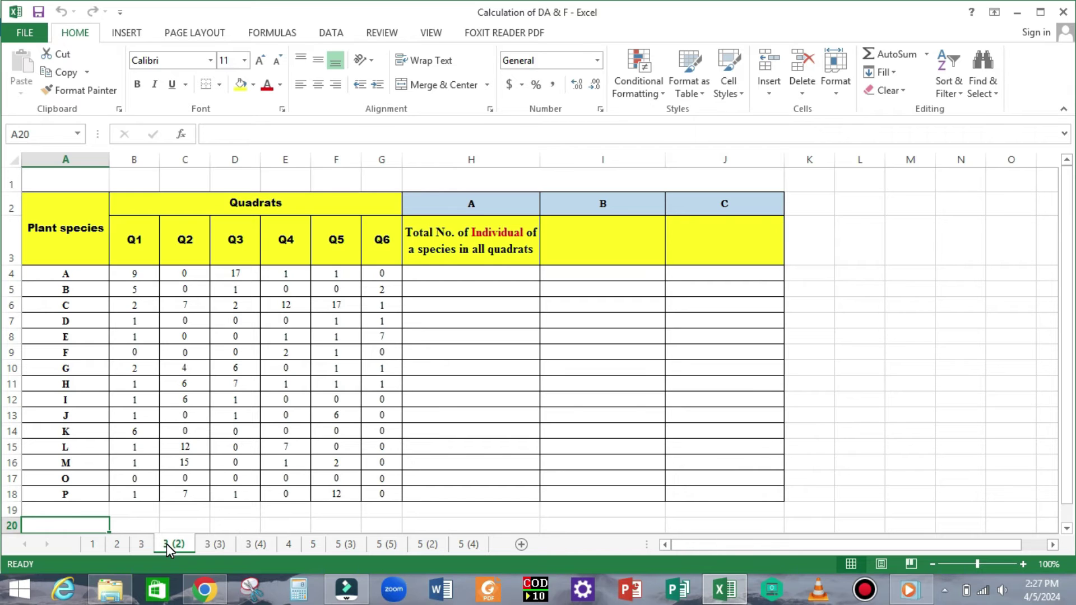
pyautogui.click(207, 547)
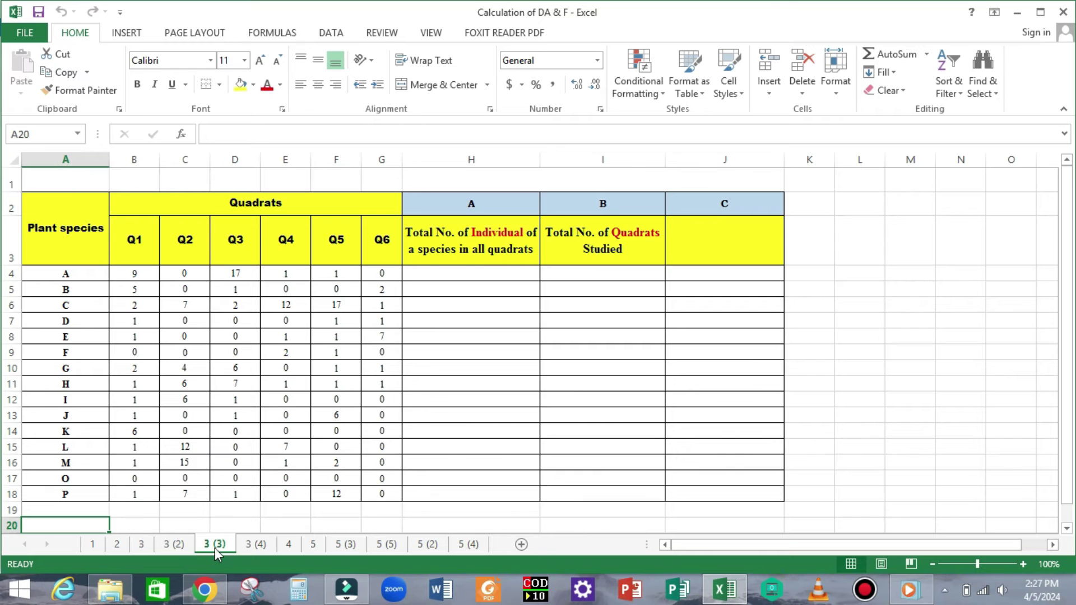
pyautogui.click(248, 547)
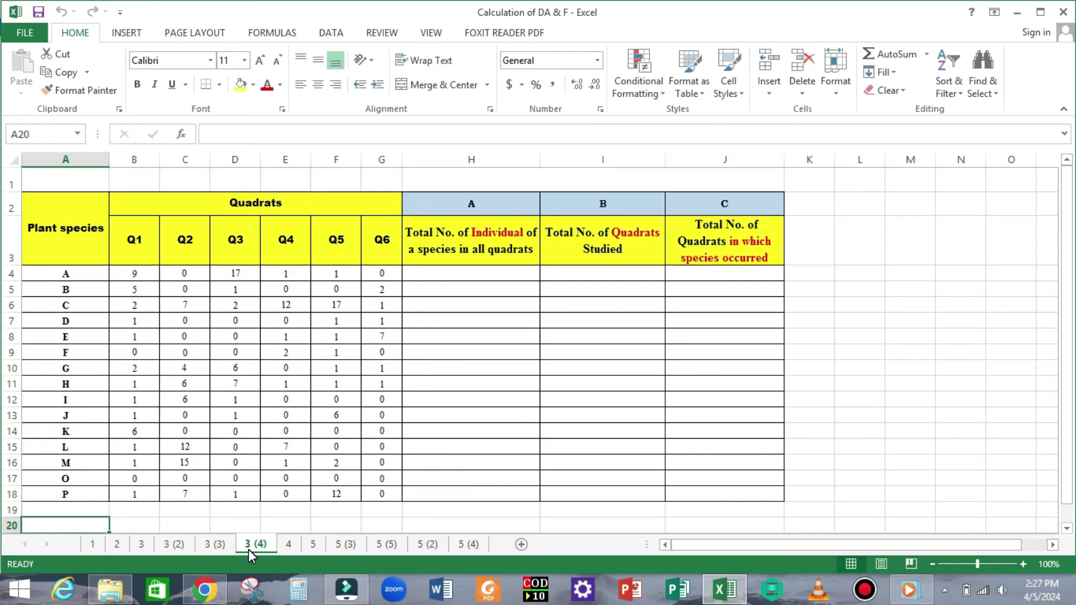
pyautogui.click(288, 544)
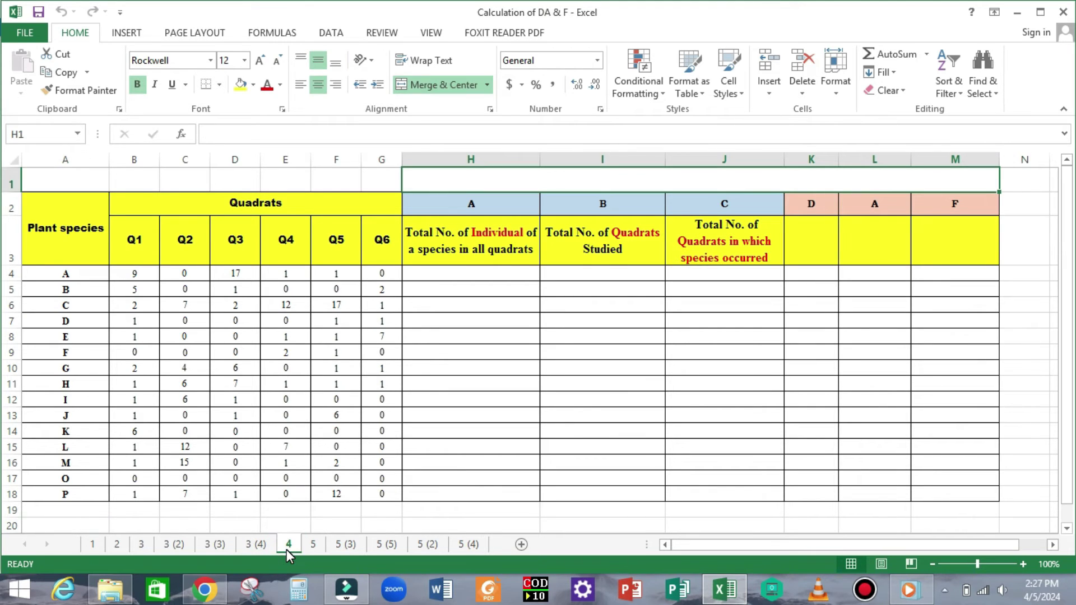
pyautogui.click(308, 549)
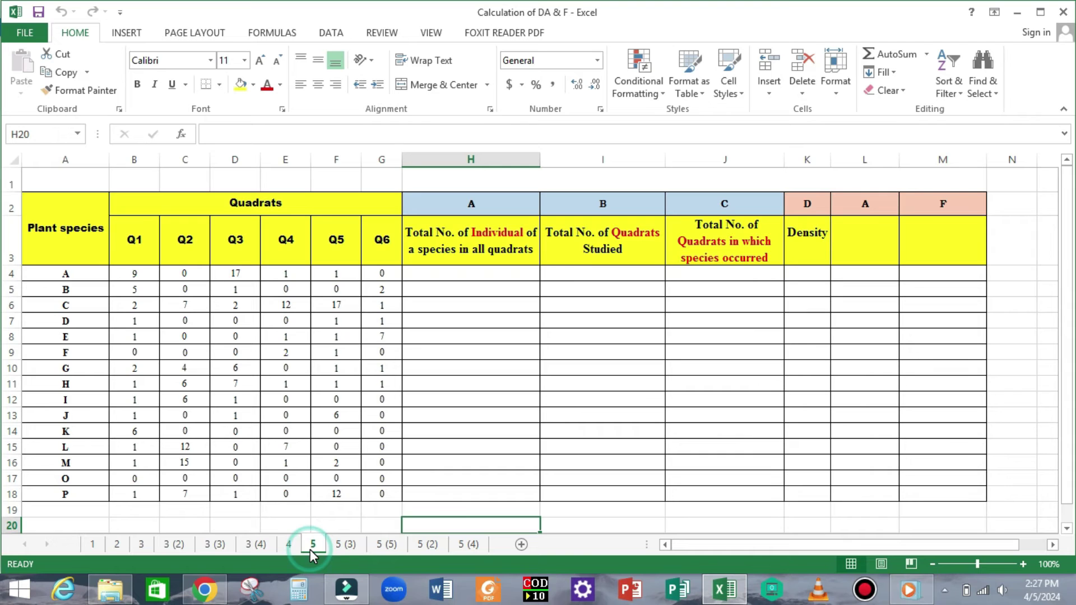
pyautogui.click(344, 546)
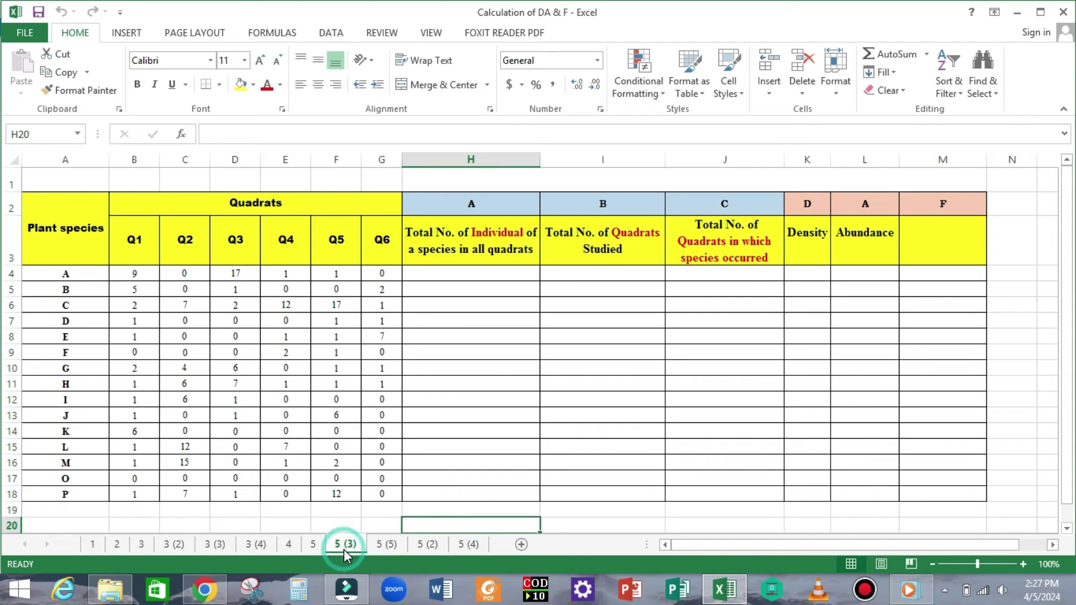
pyautogui.click(389, 546)
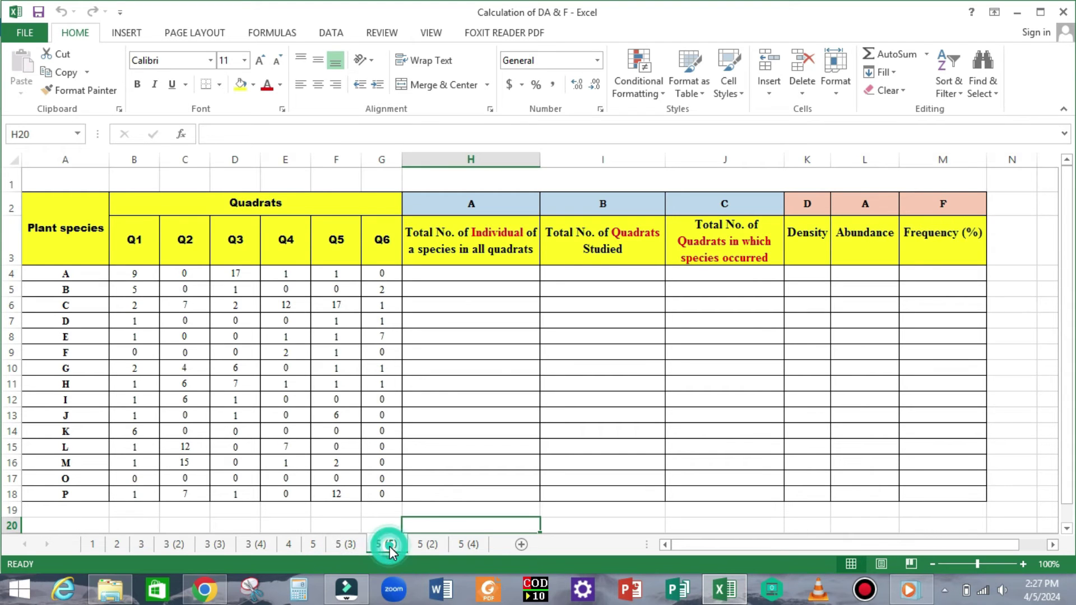
# - Switch to sheet 5 (2), with headers Density = A/B, Abundance = A/C and Frequency = C/B*100
pyautogui.click(427, 544)
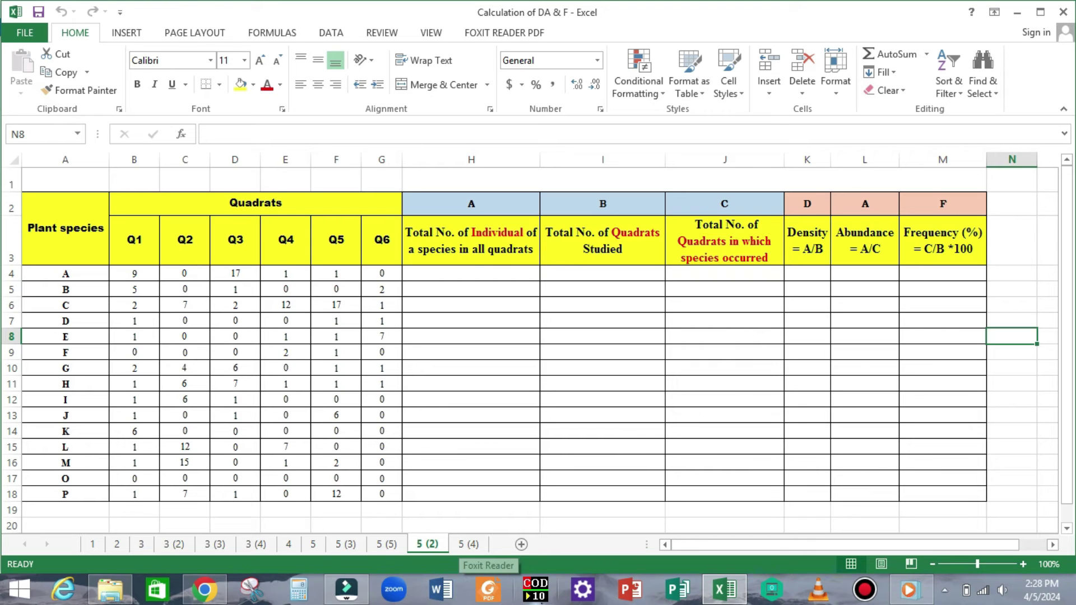
# - Enter =SUM(B4:G4) in H4 with AutoSum and fill it down to H18
pyautogui.click(480, 203)
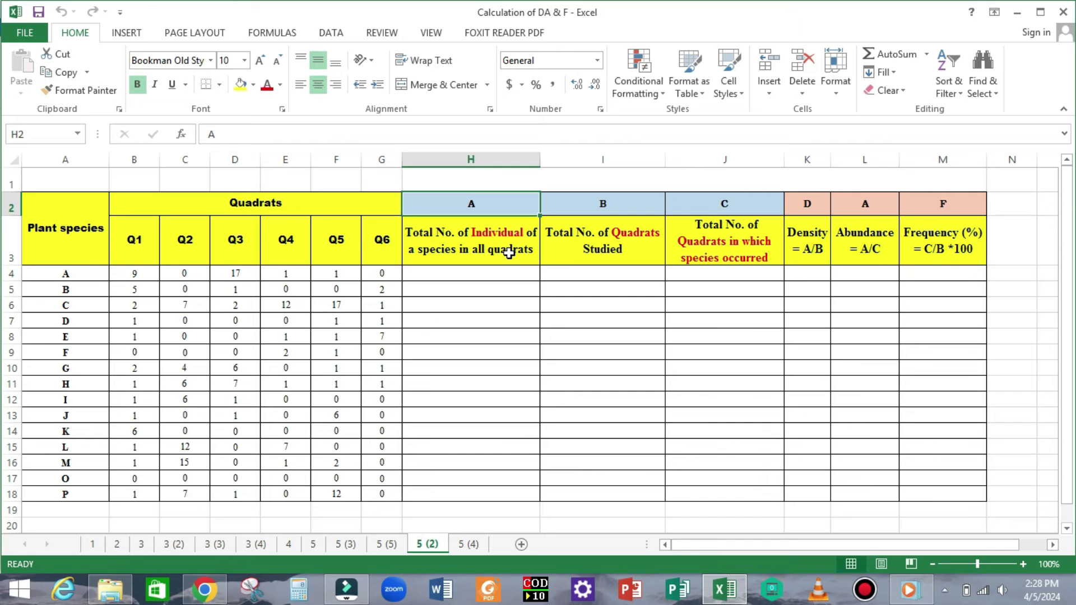
pyautogui.click(474, 273)
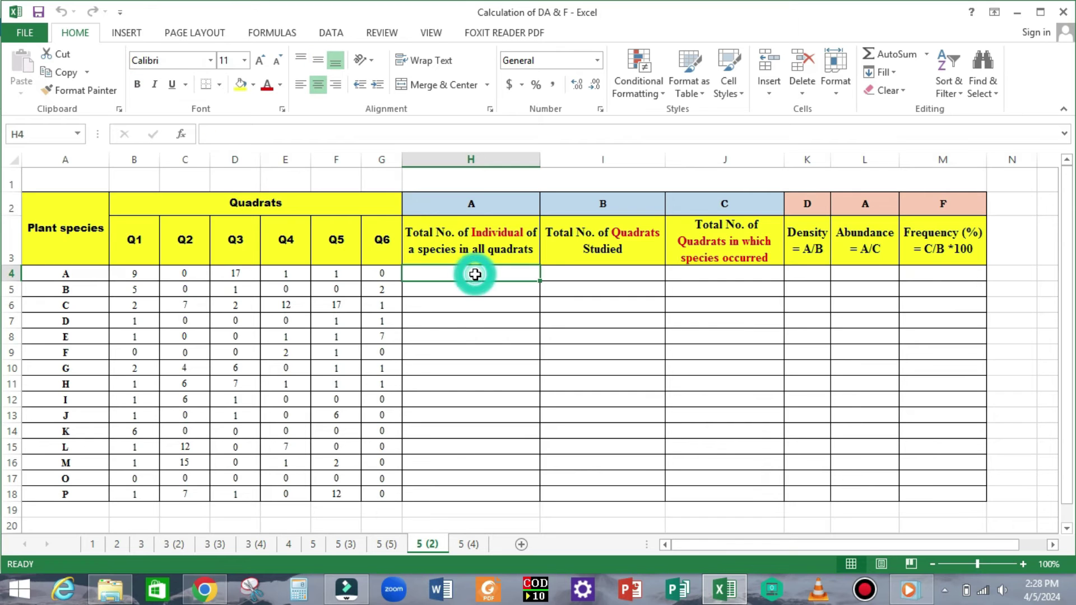
pyautogui.moveTo(130, 244); pyautogui.dragTo(386, 255)
pyautogui.click(460, 273)
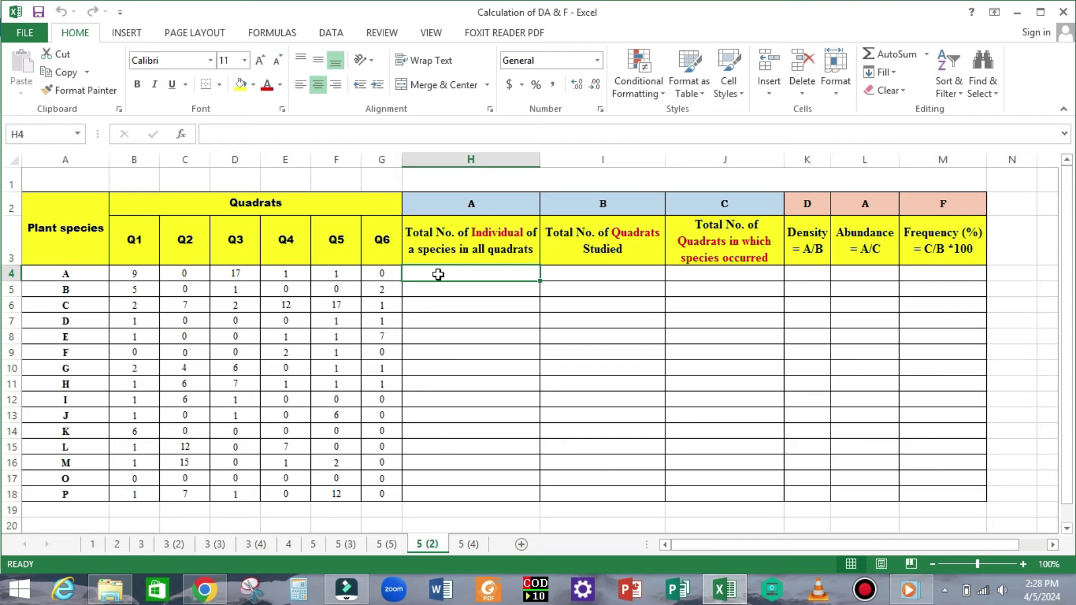
pyautogui.click(925, 54)
pyautogui.click(912, 75)
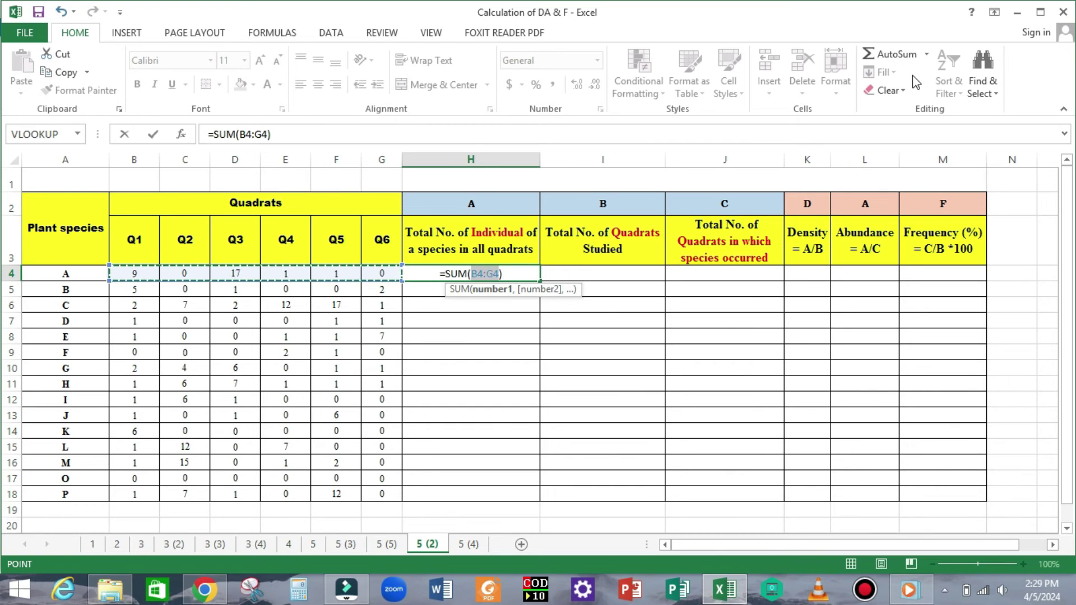
pyautogui.press('Return')
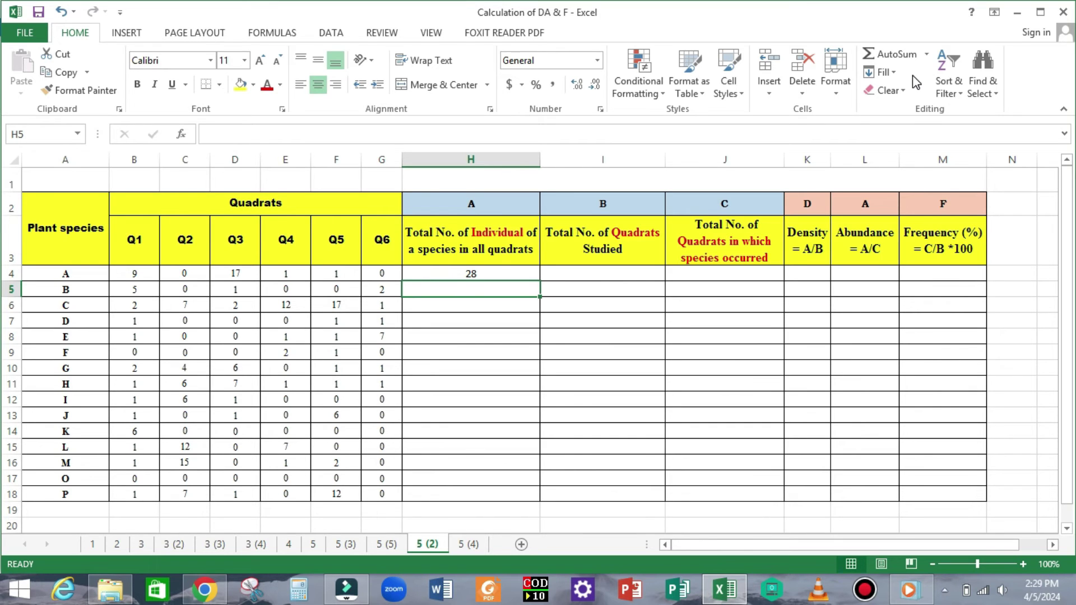
pyautogui.press('Up')
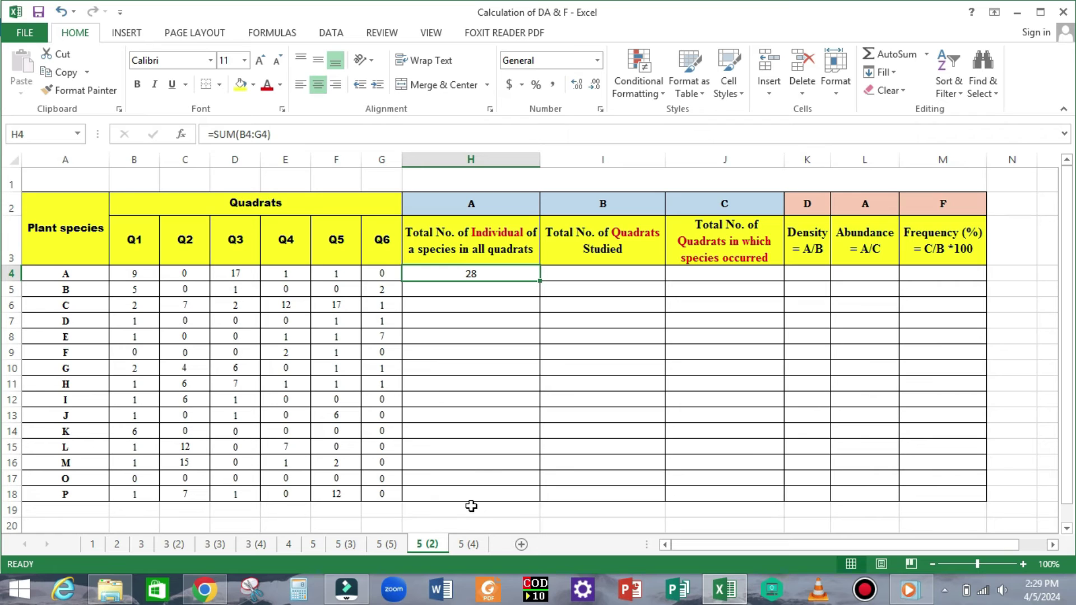
pyautogui.doubleClick(539, 280)
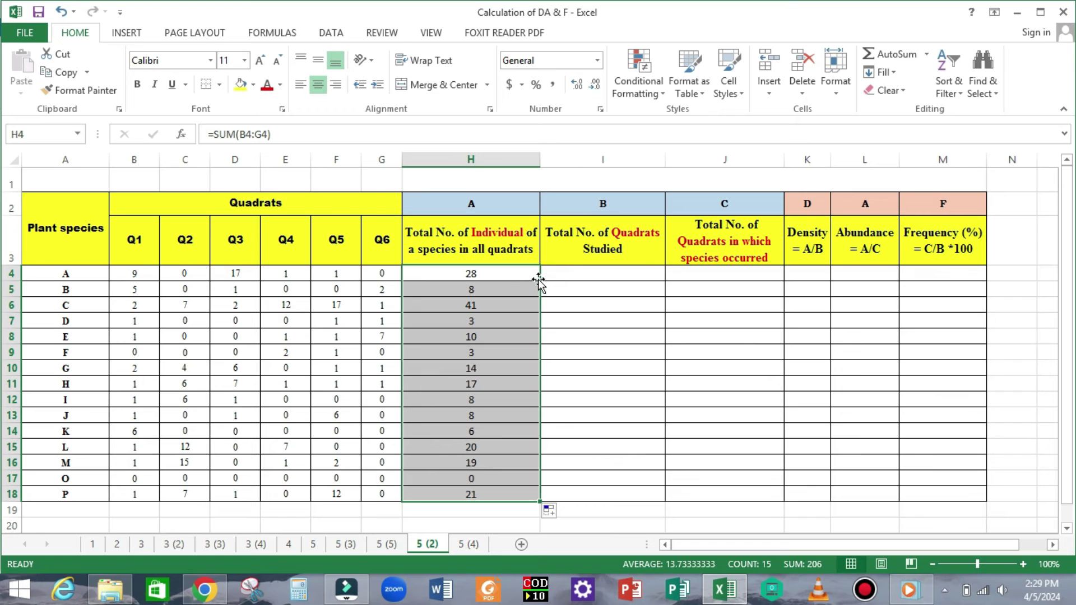
# - Enter 6 quadrats studied in I4 and fill it down through I18
pyautogui.click(582, 278)
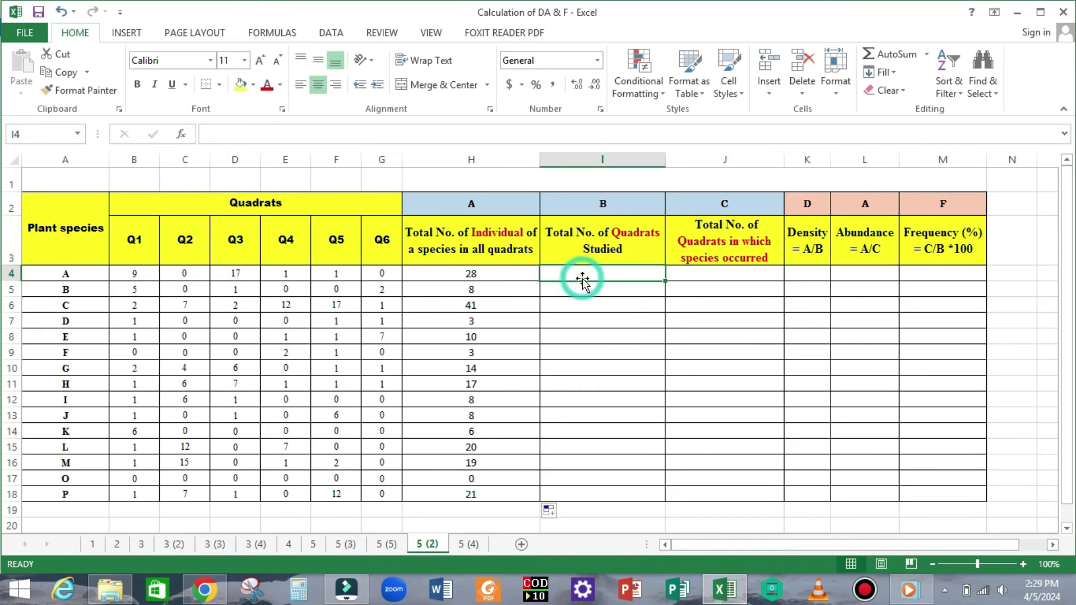
pyautogui.click(592, 207)
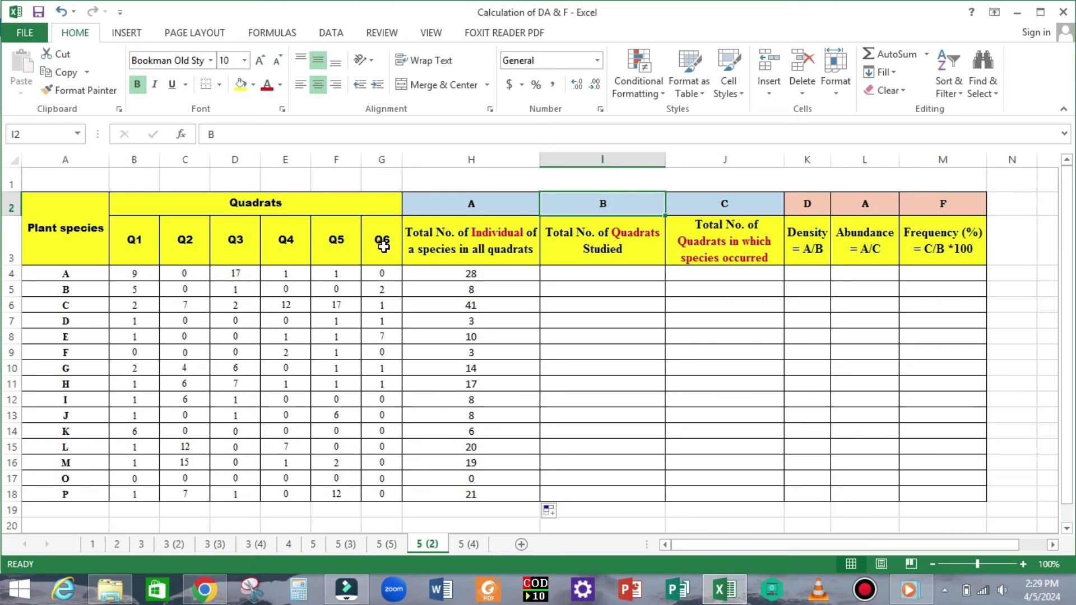
pyautogui.moveTo(135, 240); pyautogui.dragTo(377, 240)
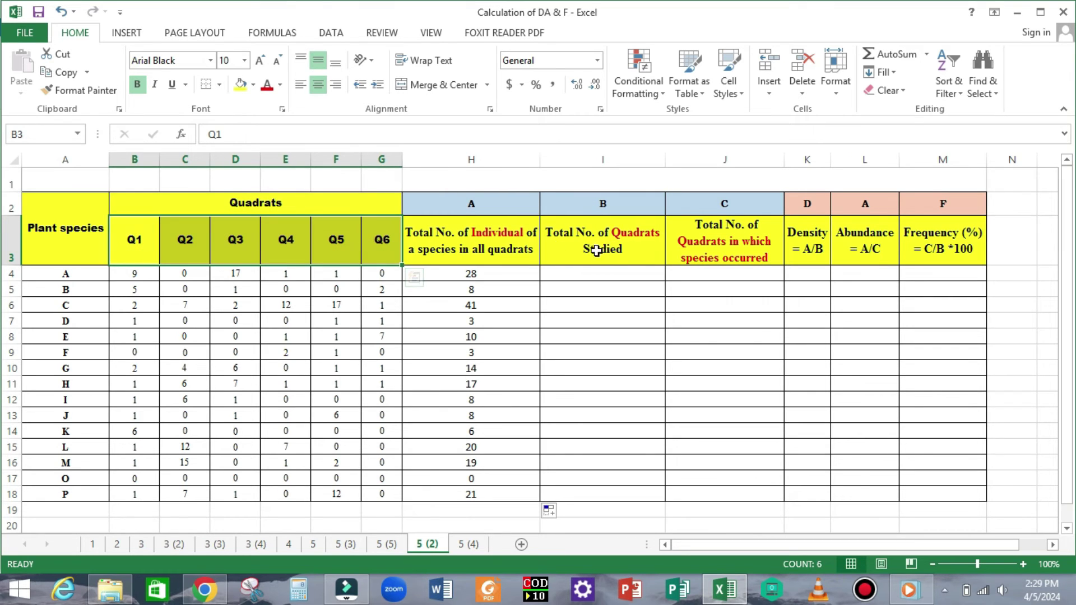
pyautogui.click(596, 276)
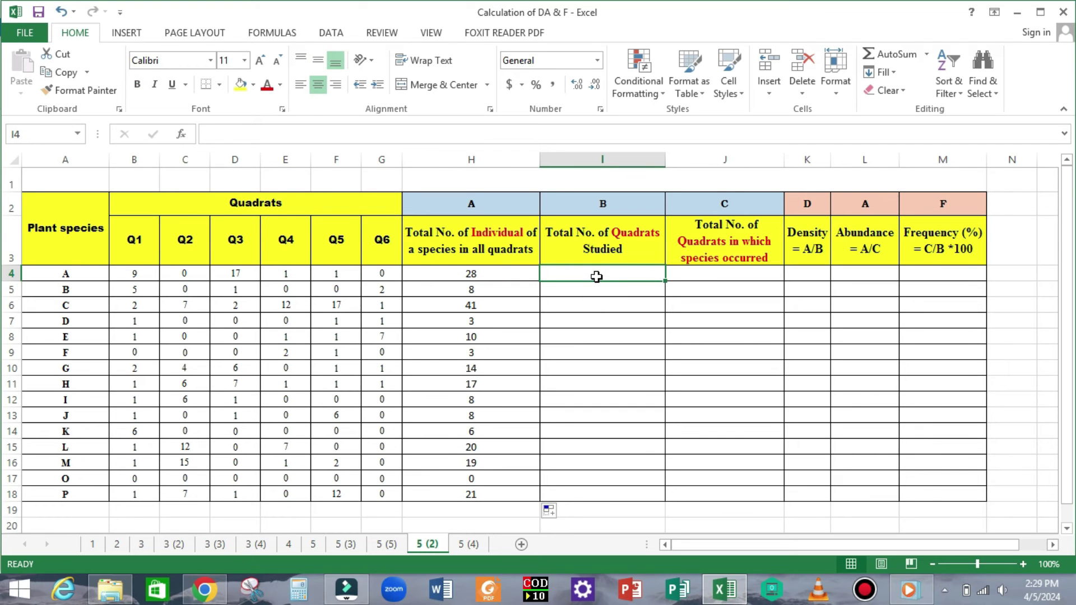
pyautogui.write('6')
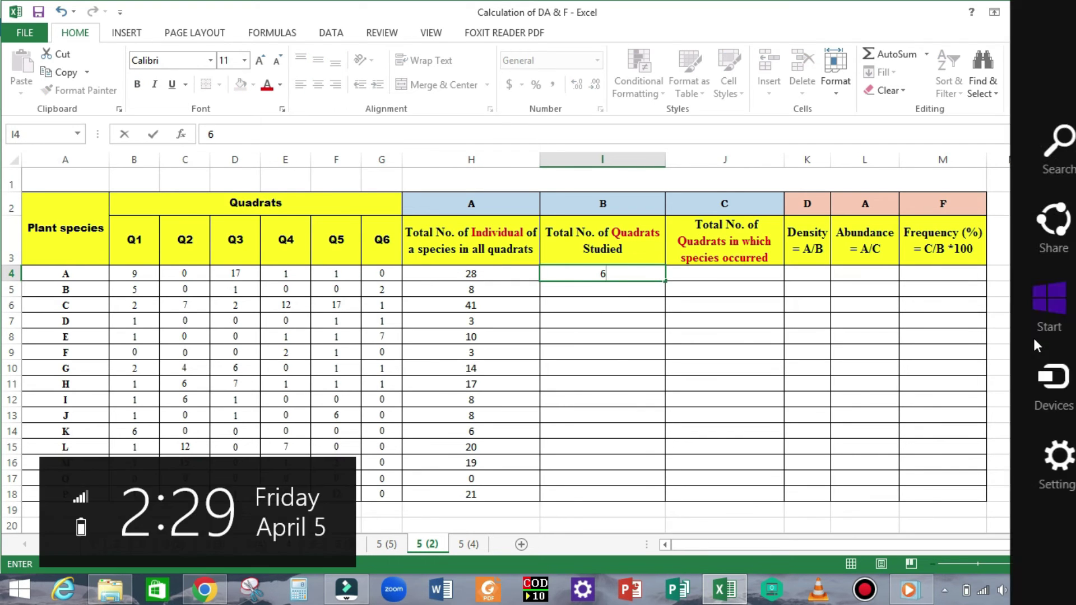
pyautogui.doubleClick(665, 280)
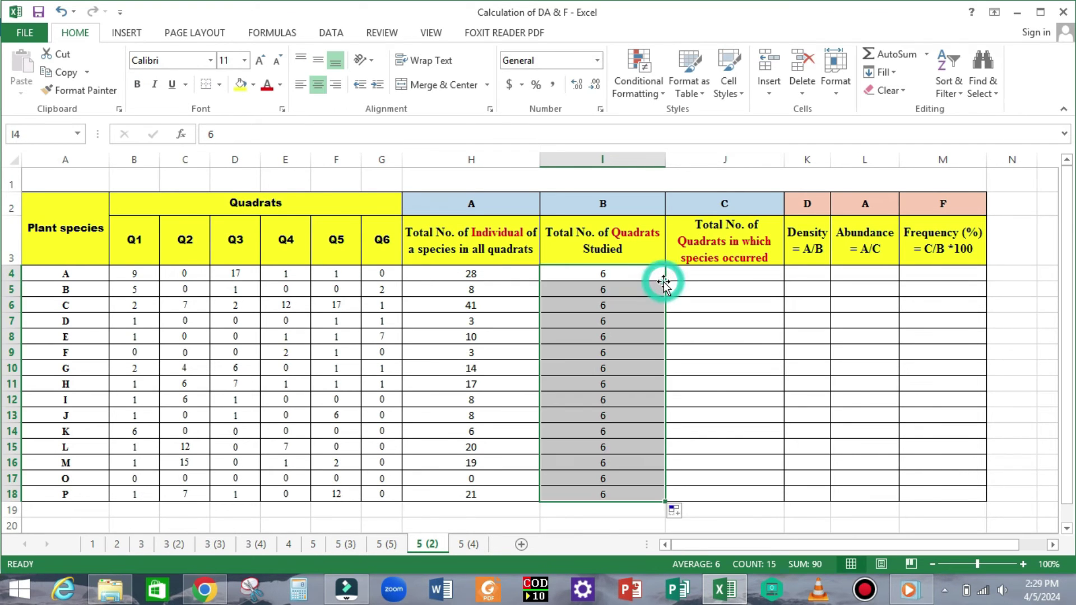
pyautogui.click(595, 514)
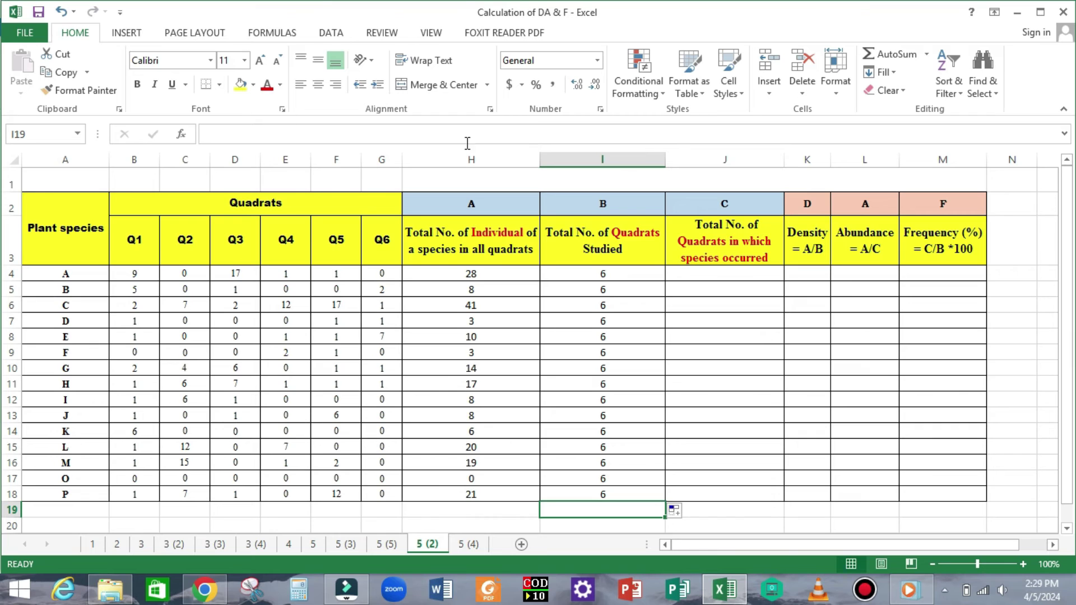
# - Check species A's six quadrat counts and enter 4 as its occurrence count in J4
pyautogui.click(730, 207)
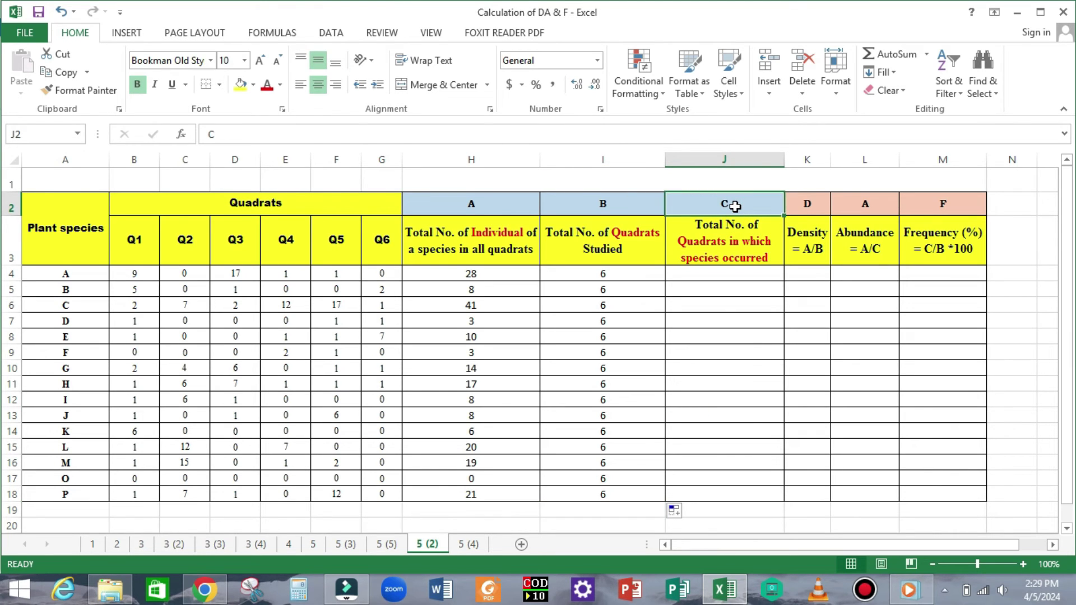
pyautogui.click(728, 272)
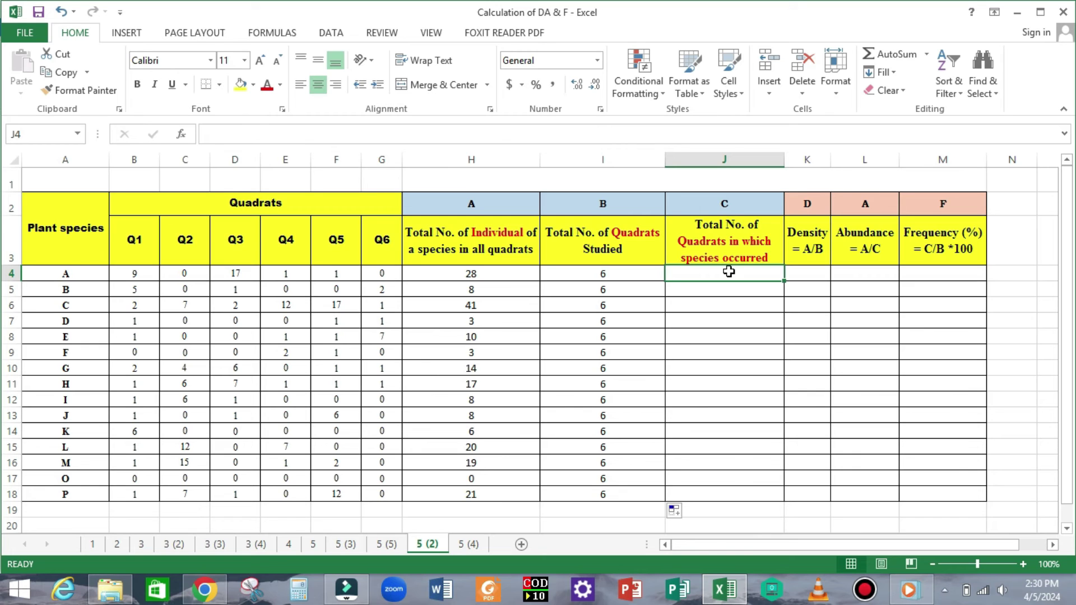
pyautogui.moveTo(134, 274); pyautogui.dragTo(381, 273)
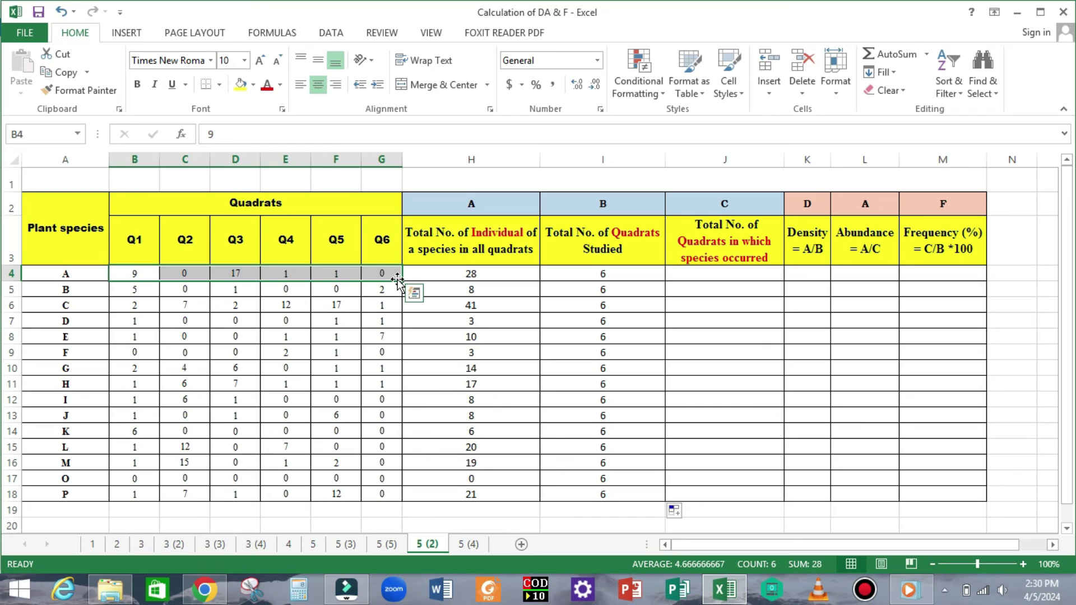
pyautogui.click(133, 274)
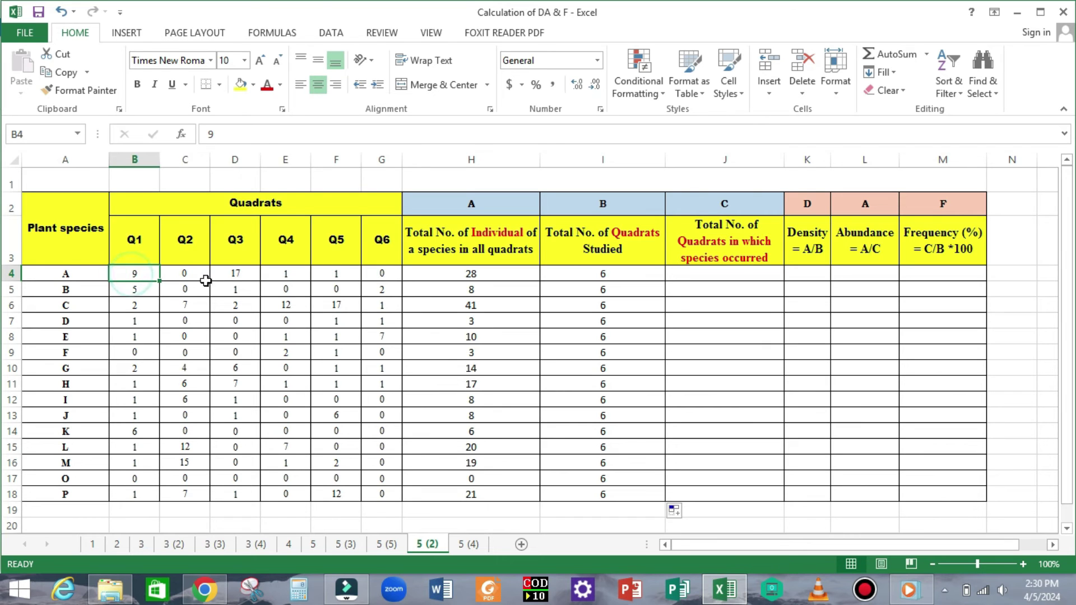
pyautogui.click(235, 274)
pyautogui.click(289, 275)
pyautogui.click(333, 274)
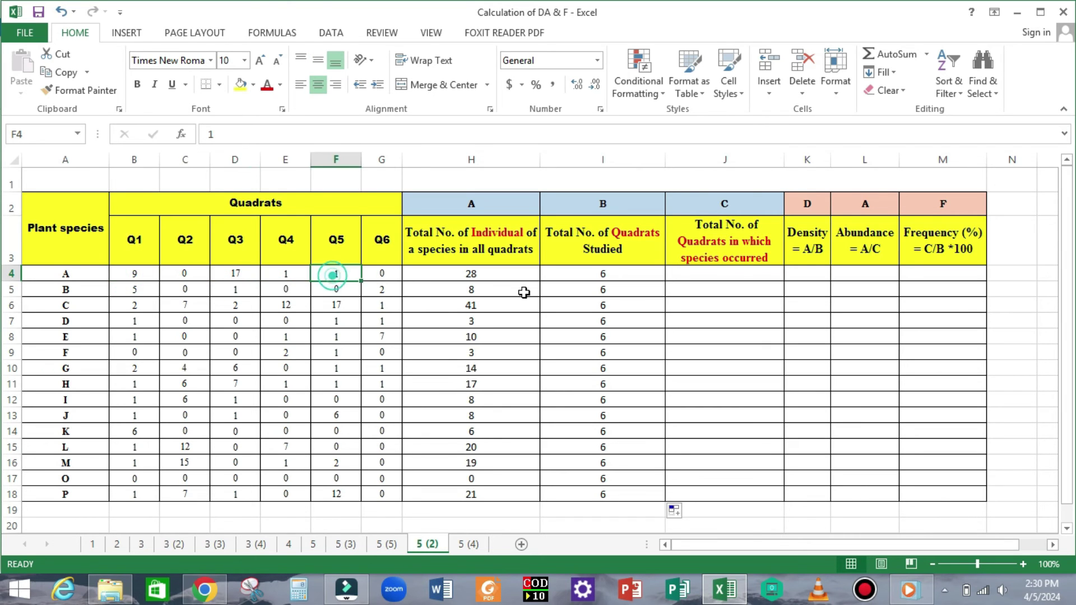
pyautogui.click(709, 271)
pyautogui.write('4')
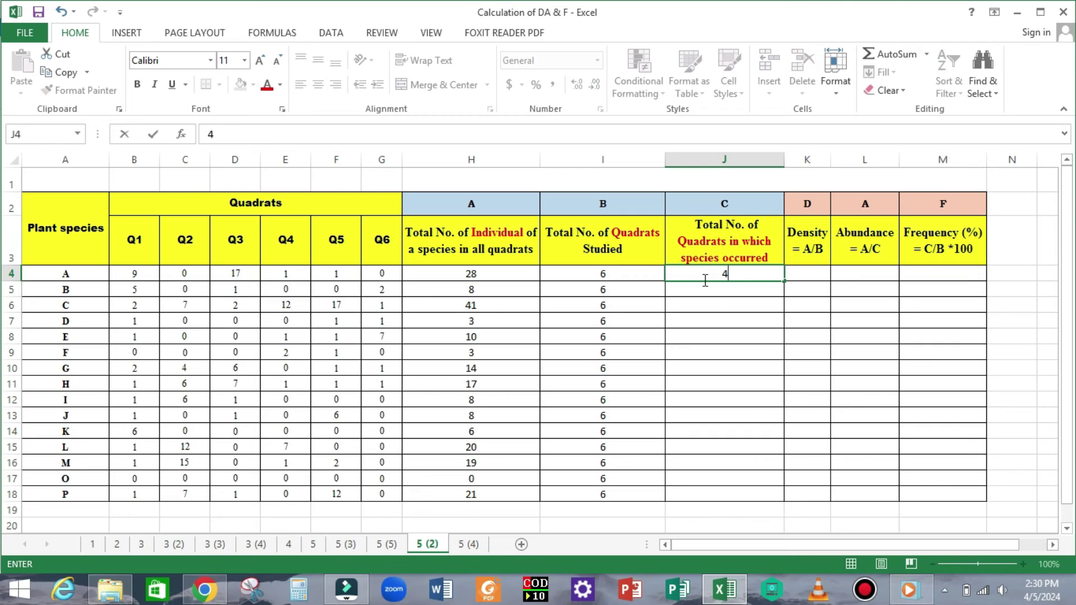
pyautogui.click(709, 291)
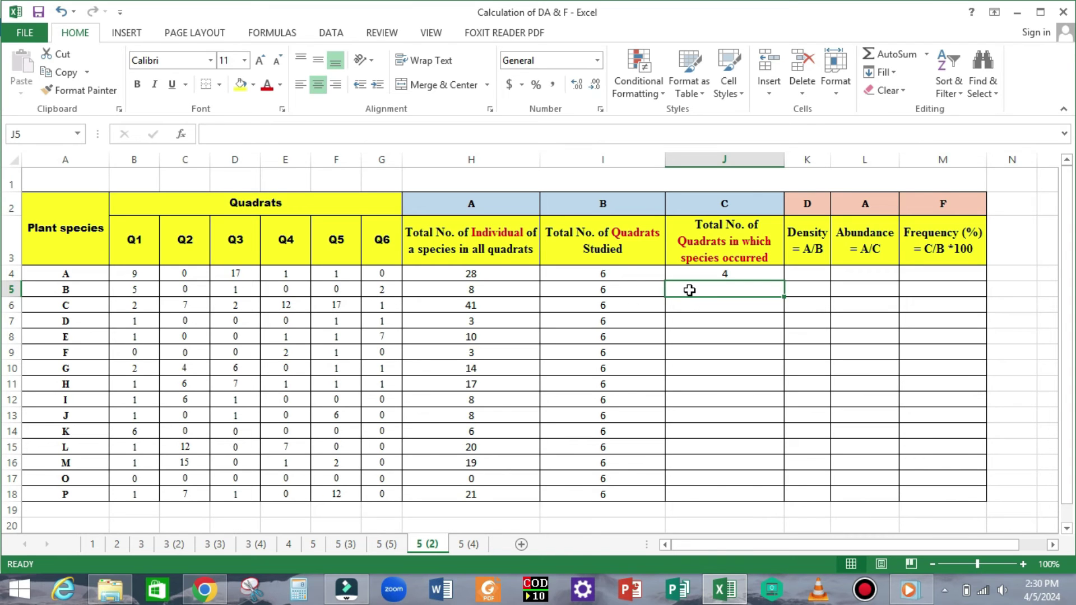
# - Enter the next occurrence counts: 3, 6, 3, 4, 5 and 2
pyautogui.write('3')
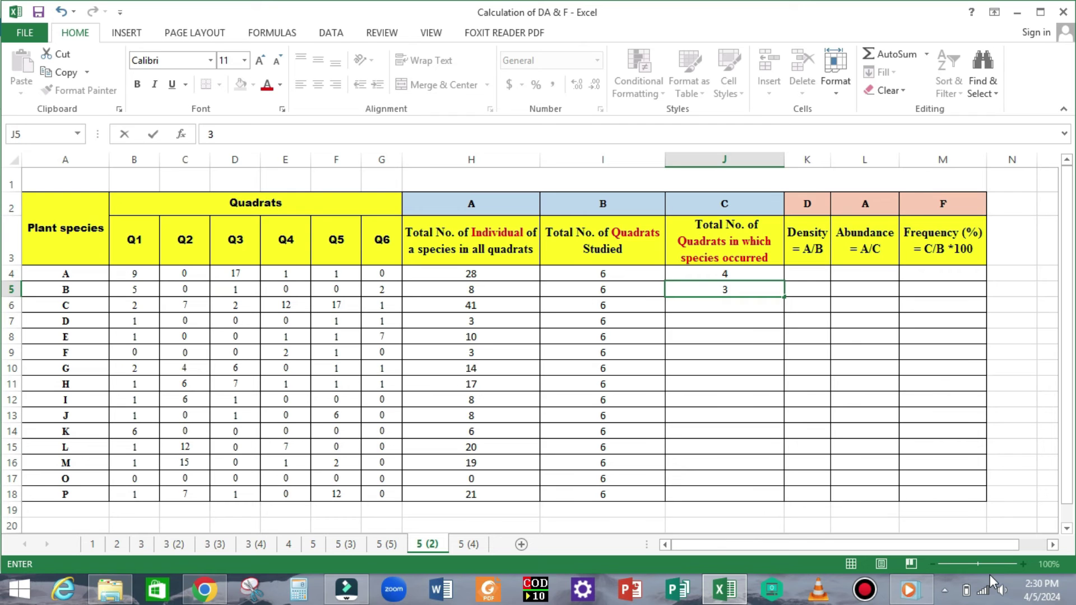
pyautogui.press('Return')
pyautogui.write('6')
pyautogui.press('Return')
pyautogui.write('3')
pyautogui.click(381, 337)
pyautogui.click(669, 336)
pyautogui.write('4')
pyautogui.press('Return')
pyautogui.press('Return')
pyautogui.write('5')
pyautogui.press('Up')
pyautogui.write('2')
# - Continue the occurrence counts with 6, 3, 3, 1, 4 and 3
pyautogui.click(722, 381)
pyautogui.write('6')
pyautogui.press('Return')
pyautogui.write('3')
pyautogui.press('Return')
pyautogui.write('3')
pyautogui.press('Return')
pyautogui.write('1')
pyautogui.press('Return')
pyautogui.press('Return')
pyautogui.write('4')
pyautogui.press('Up')
pyautogui.write('3')
# - Correct species O's Q2 count to 1 and enter the final occurrence counts, 1 and 4
pyautogui.click(723, 478)
pyautogui.write('1')
pyautogui.click(185, 478)
pyautogui.write('1')
pyautogui.press('Return')
pyautogui.click(724, 493)
pyautogui.write('4')
pyautogui.click(727, 527)
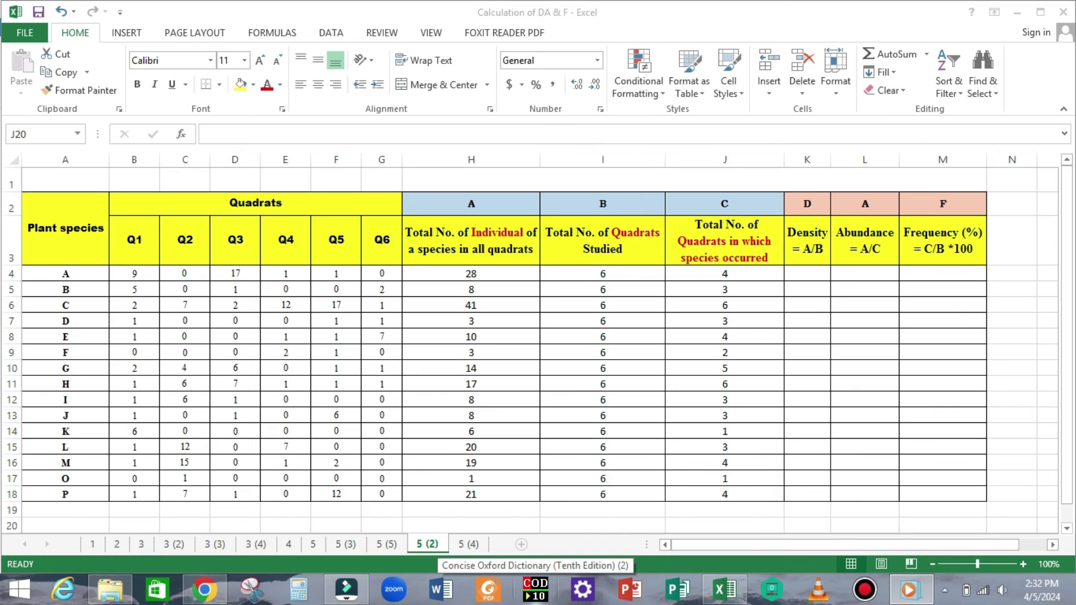
# - Enter the Density formula =H4/I4 in K4 and fill it down to K18
pyautogui.click(725, 588)
pyautogui.click(879, 209)
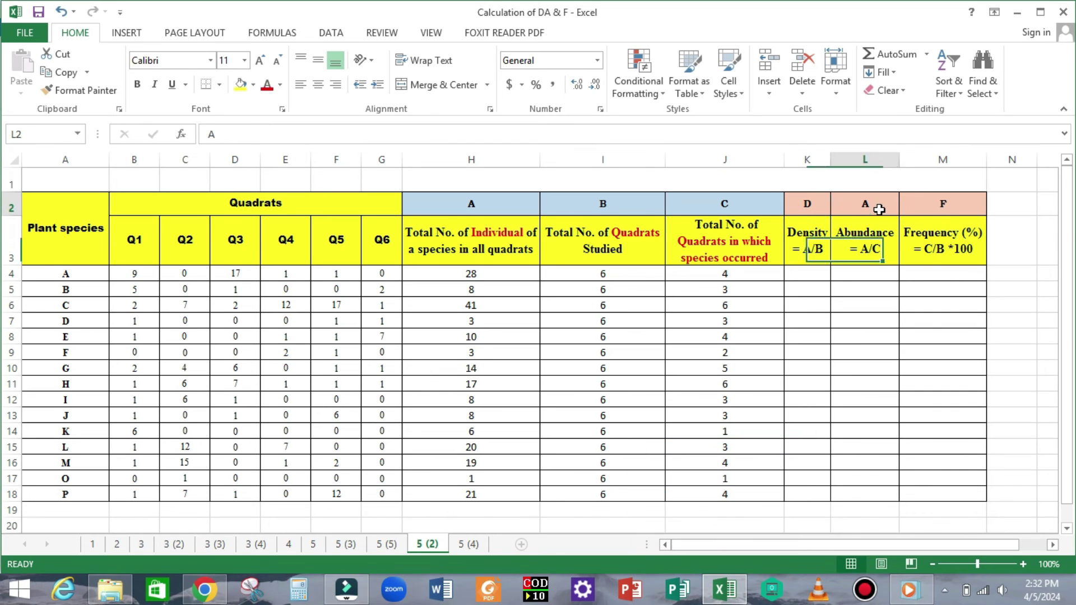
pyautogui.click(946, 204)
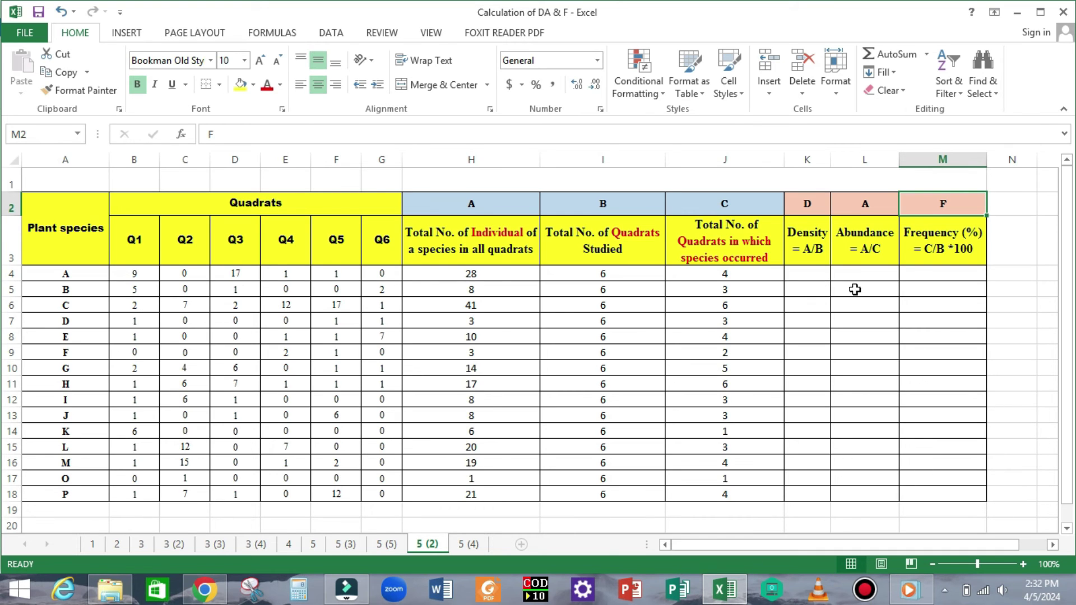
pyautogui.click(815, 246)
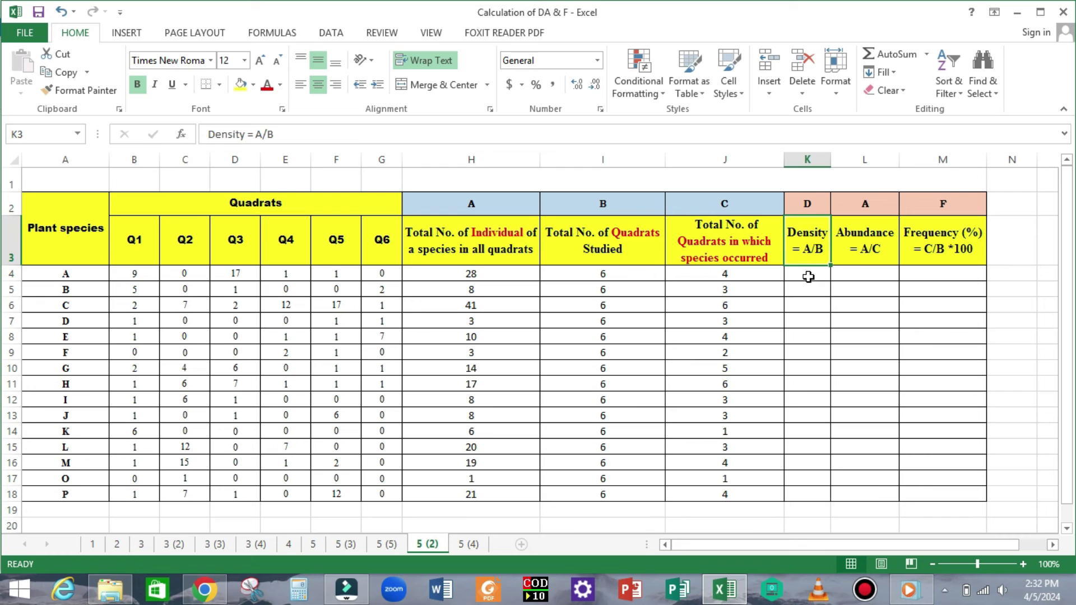
pyautogui.click(808, 274)
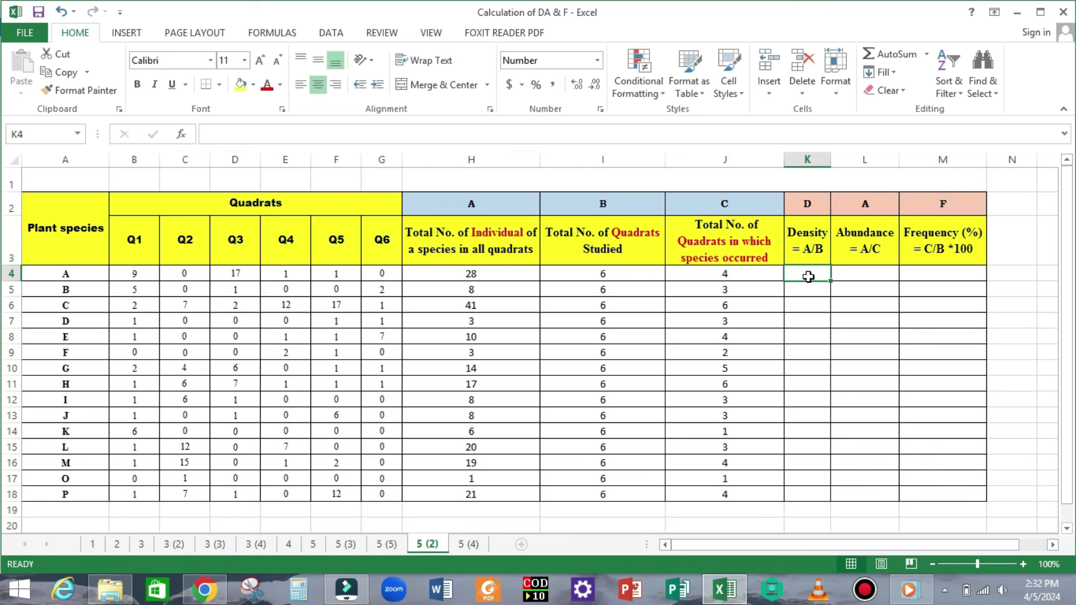
pyautogui.write('=')
pyautogui.click(472, 272)
pyautogui.write('/')
pyautogui.click(597, 272)
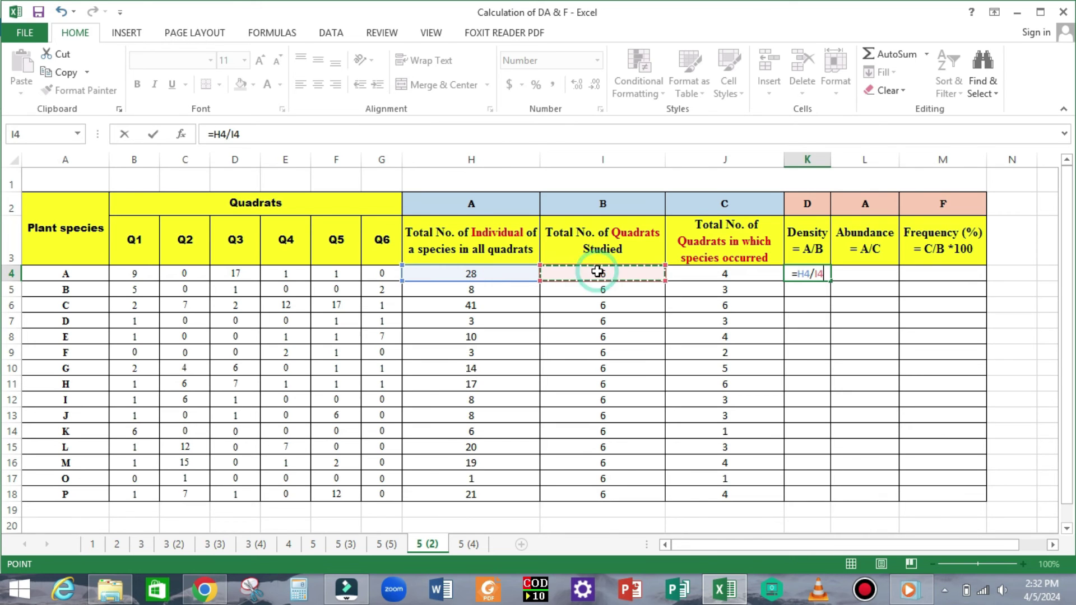
pyautogui.press('Return')
pyautogui.click(815, 272)
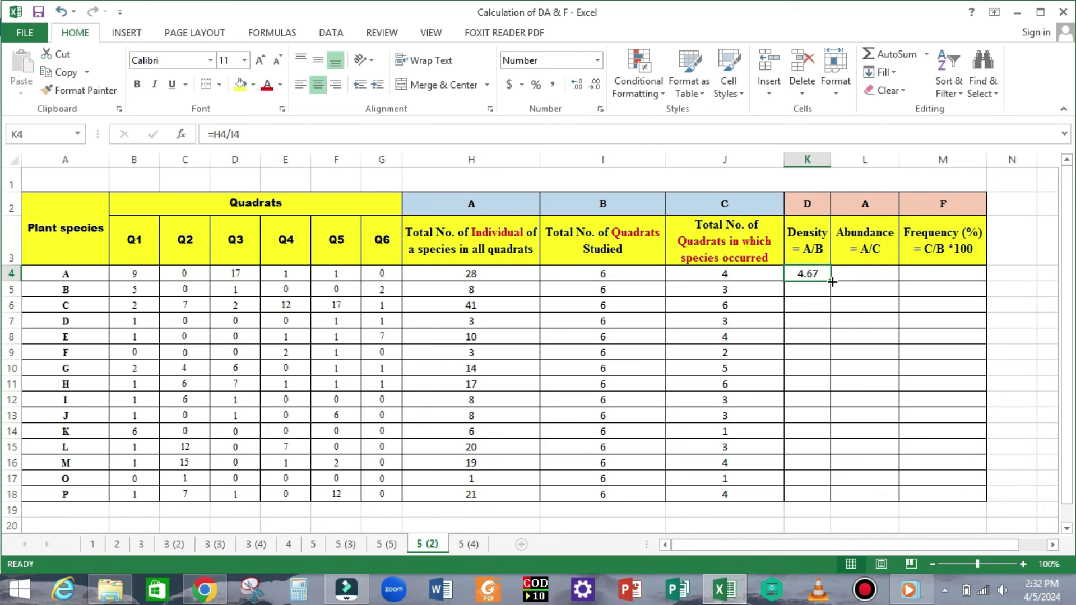
pyautogui.doubleClick(832, 281)
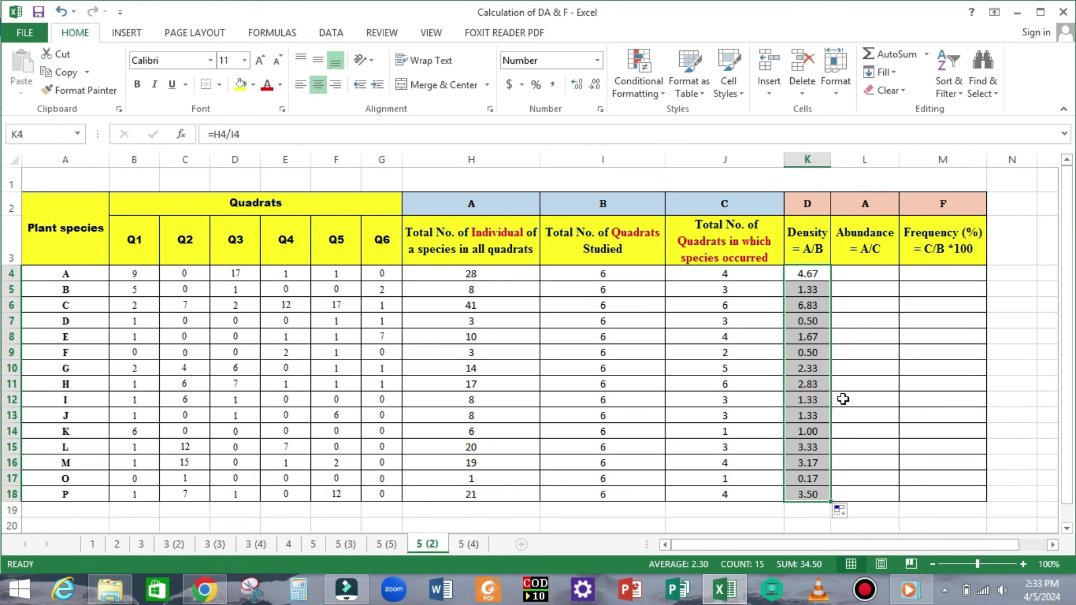
pyautogui.click(858, 242)
# - Enter the Abundance formula =H4/J4 in L4 and fill it down to L18
pyautogui.click(859, 277)
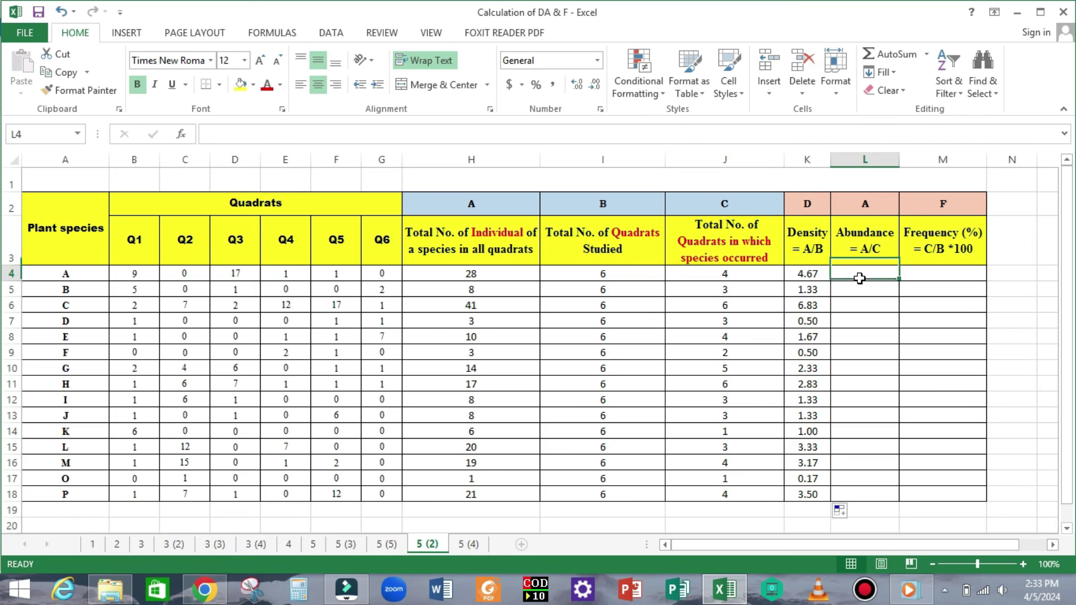
pyautogui.write('=')
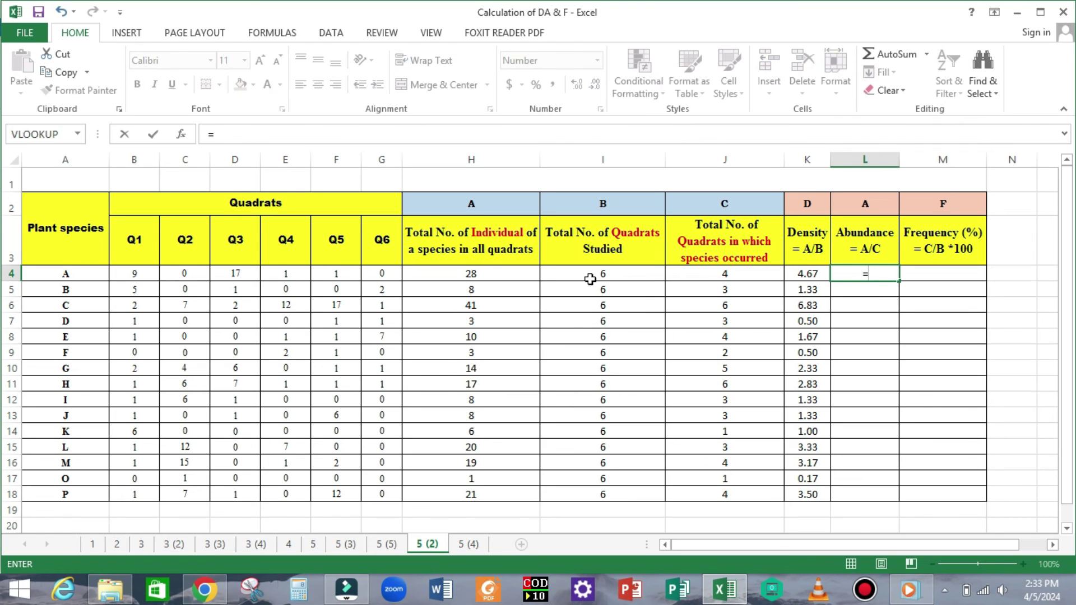
pyautogui.click(478, 273)
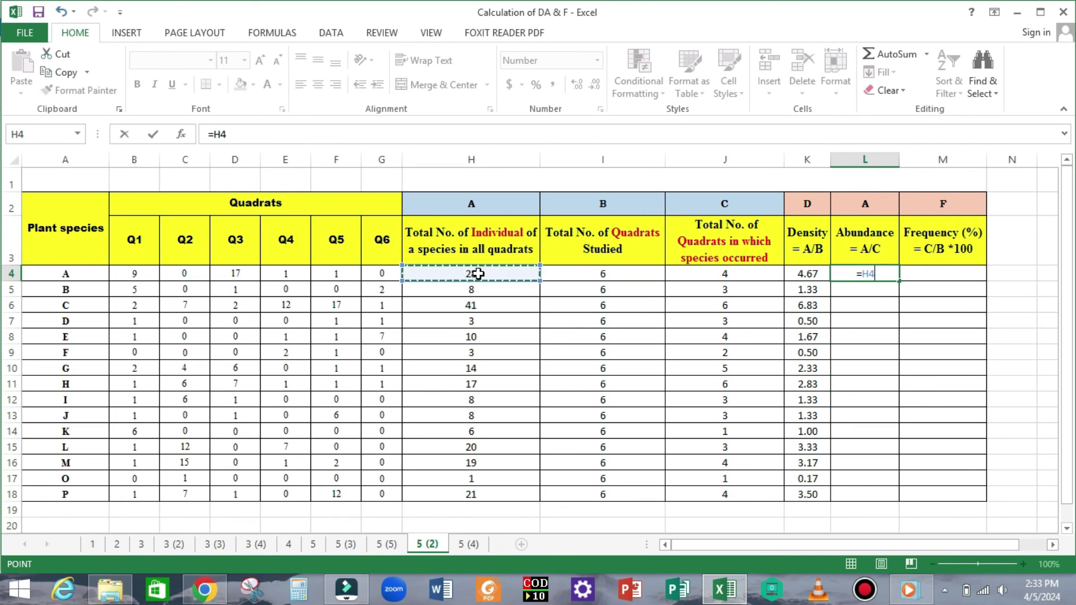
pyautogui.write('/')
pyautogui.click(709, 277)
pyautogui.press('Return')
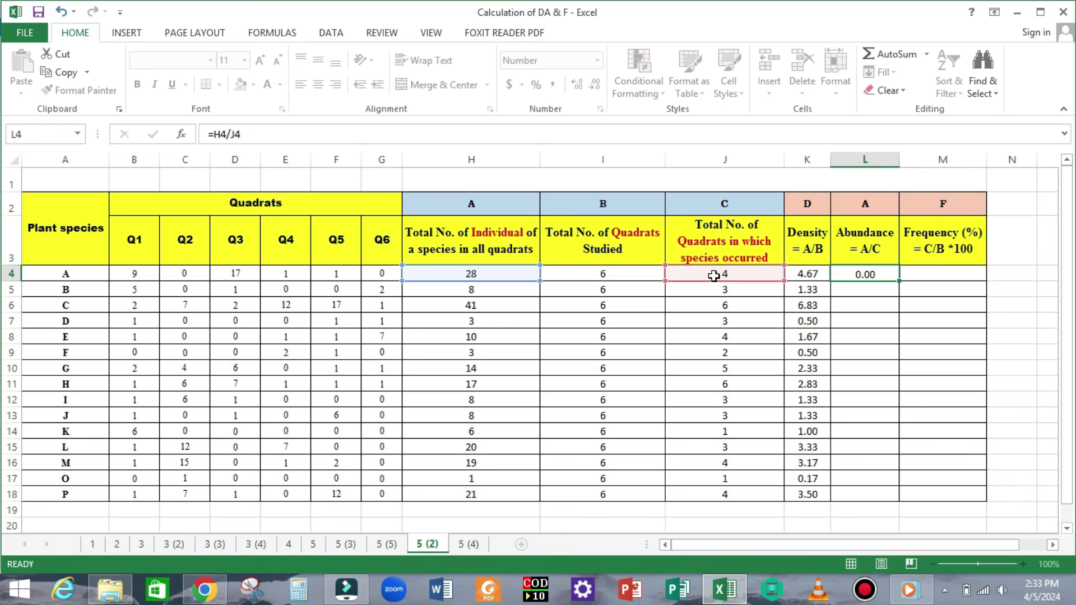
pyautogui.click(877, 277)
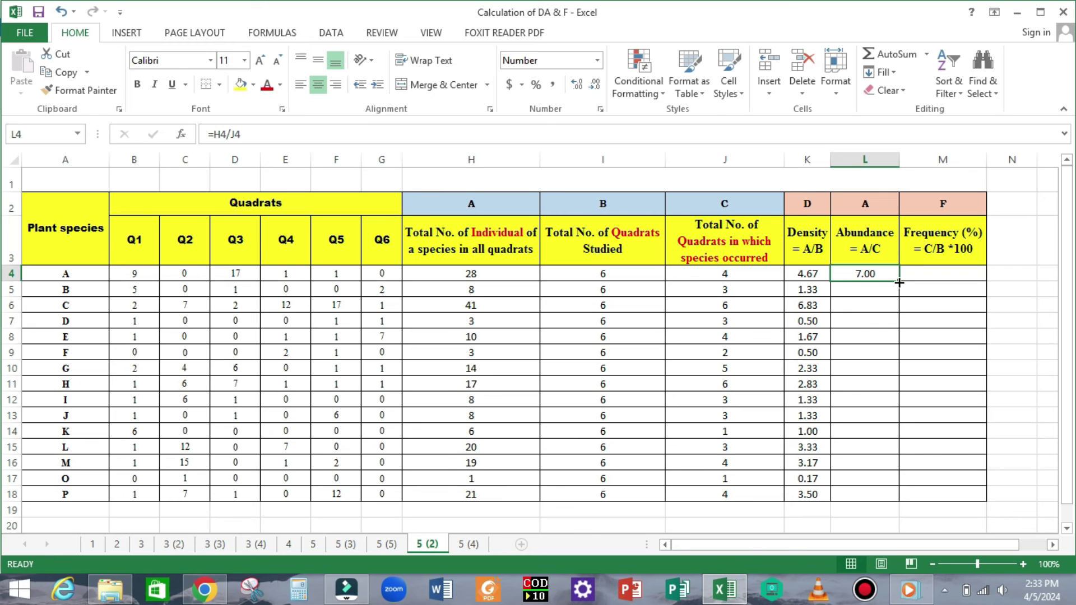
pyautogui.doubleClick(898, 283)
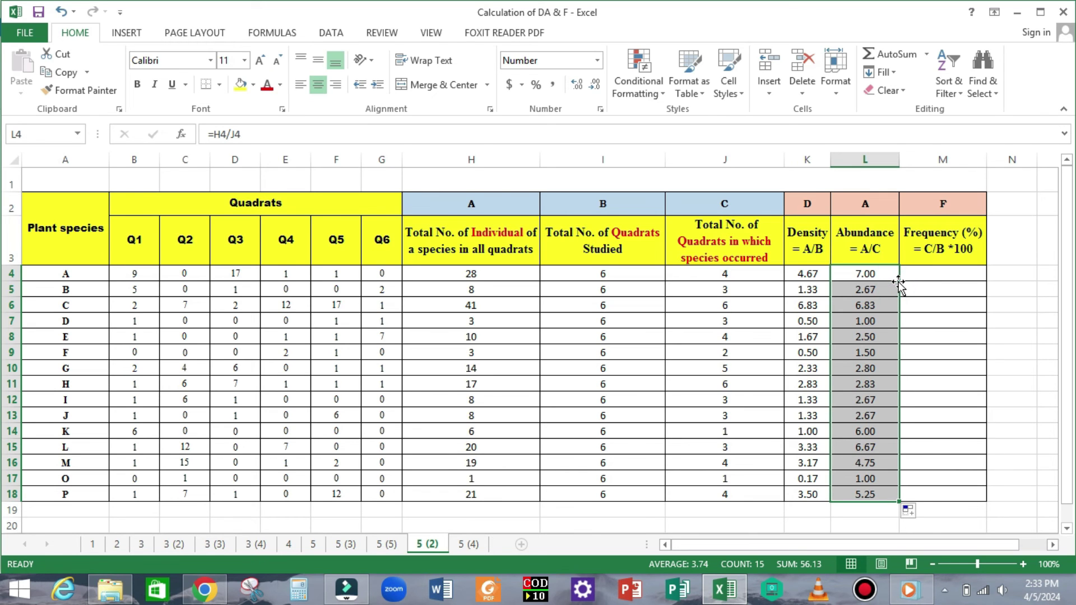
# - Enter the Frequency formula =J4/I4*100 in M4 and fill it down to M18
pyautogui.click(943, 235)
pyautogui.click(939, 277)
pyautogui.write('=')
pyautogui.click(730, 273)
pyautogui.write('/')
pyautogui.click(621, 272)
pyautogui.write('*100')
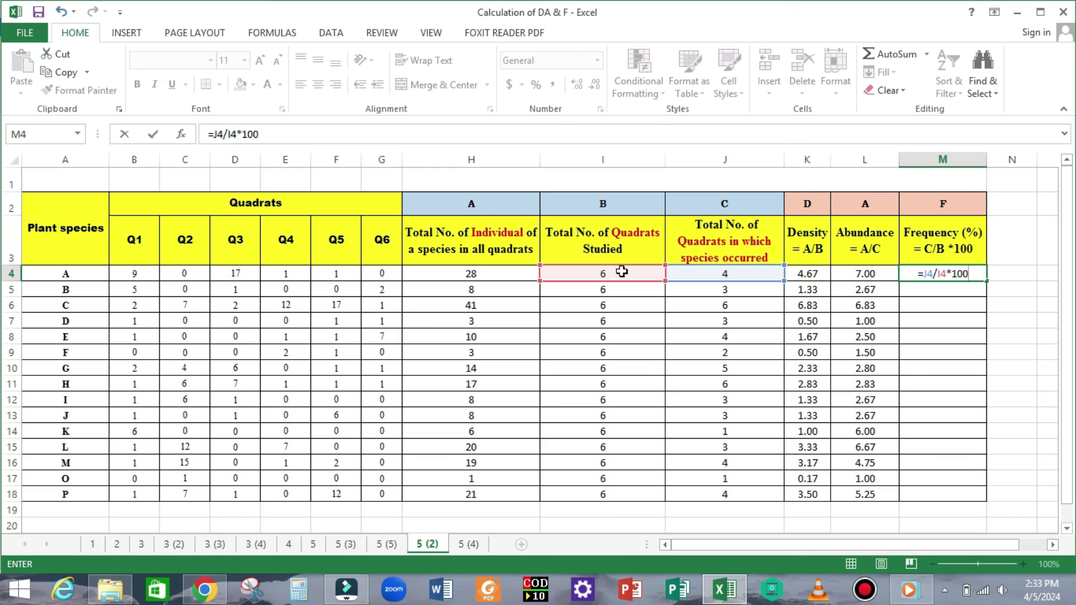
pyautogui.press('Return')
pyautogui.click(943, 267)
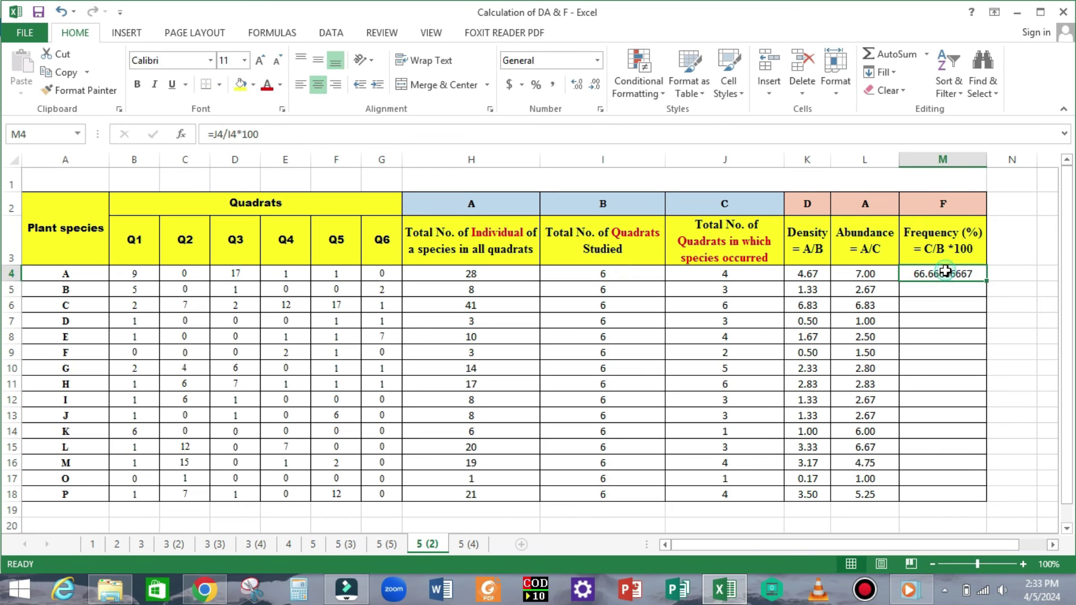
pyautogui.doubleClick(989, 281)
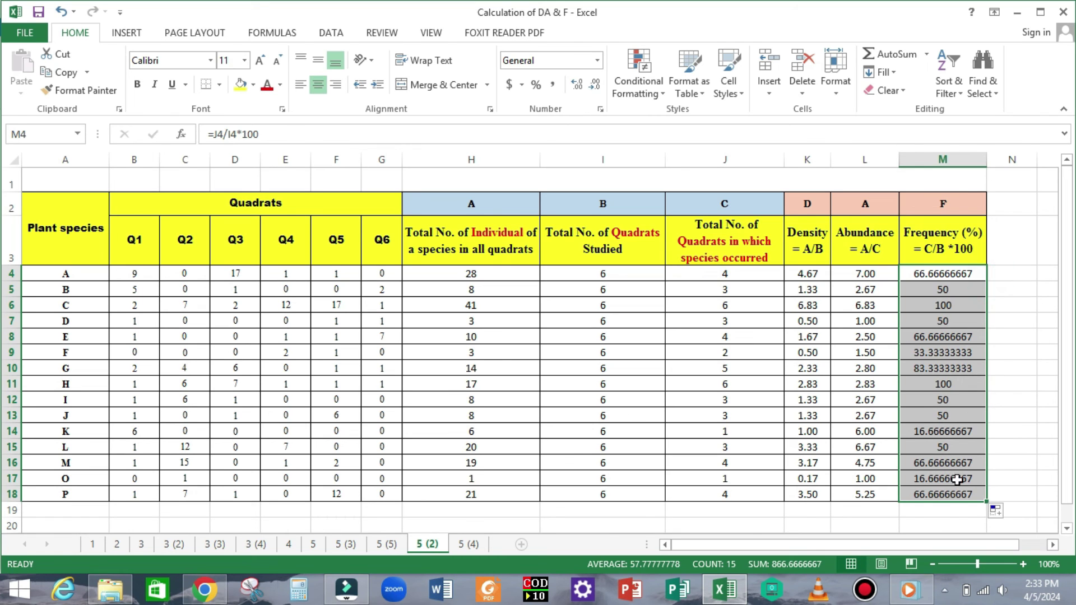
pyautogui.click(938, 525)
pyautogui.moveTo(938, 274); pyautogui.dragTo(958, 495)
# - Format M4:M18 as Number with 2 decimal places
pyautogui.rightClick(958, 496)
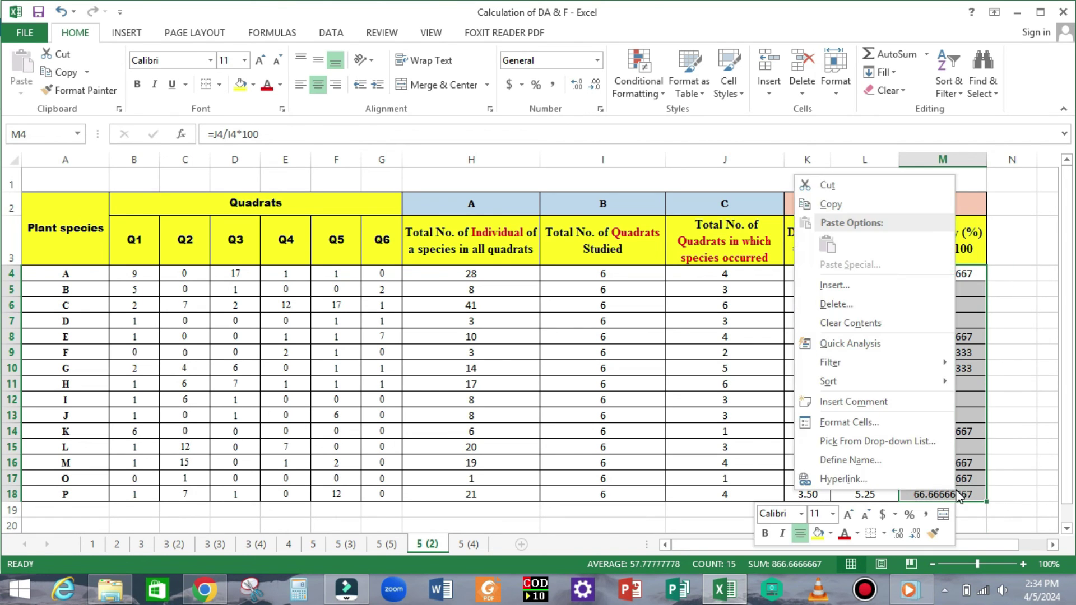
pyautogui.click(849, 421)
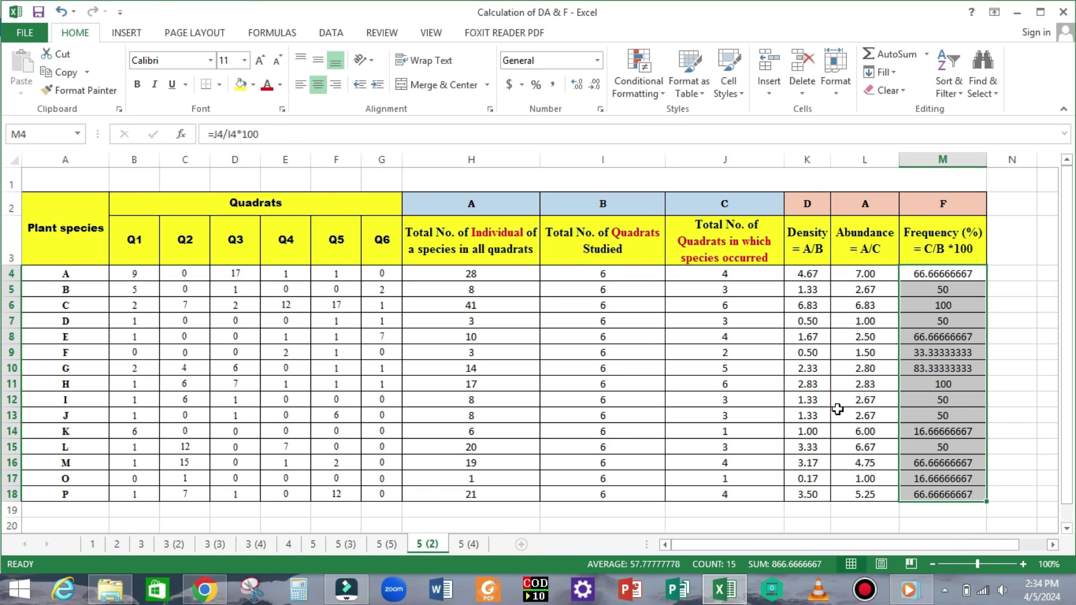
pyautogui.click(693, 289)
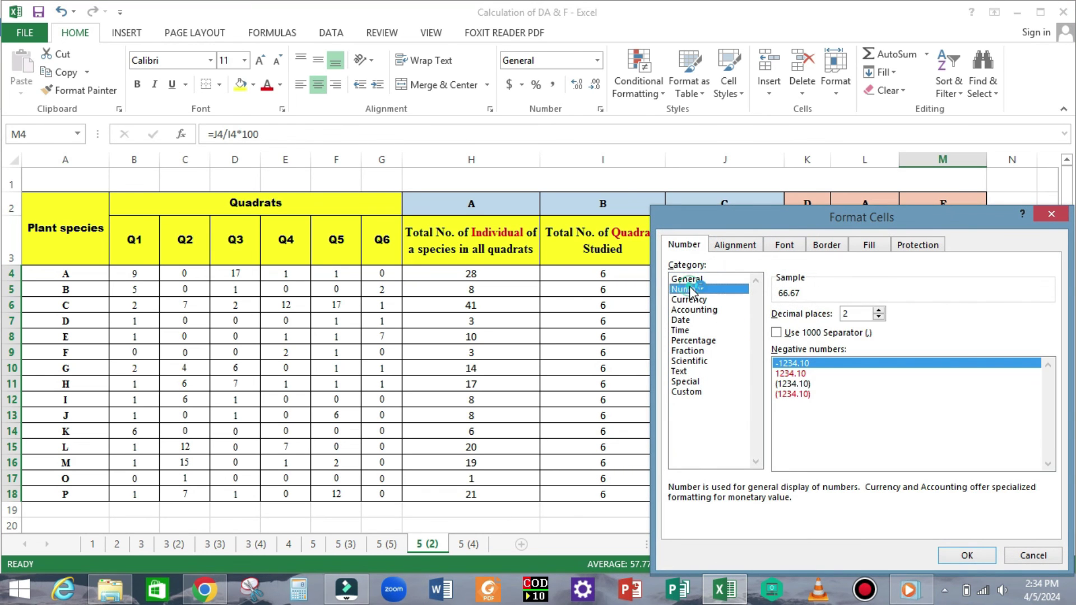
pyautogui.click(967, 555)
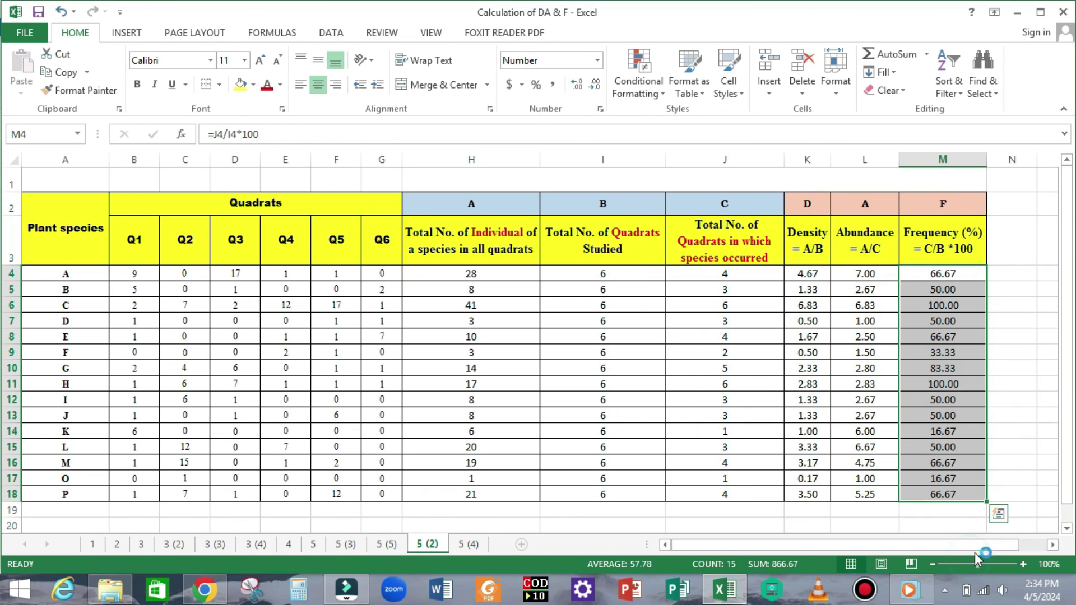
pyautogui.click(945, 524)
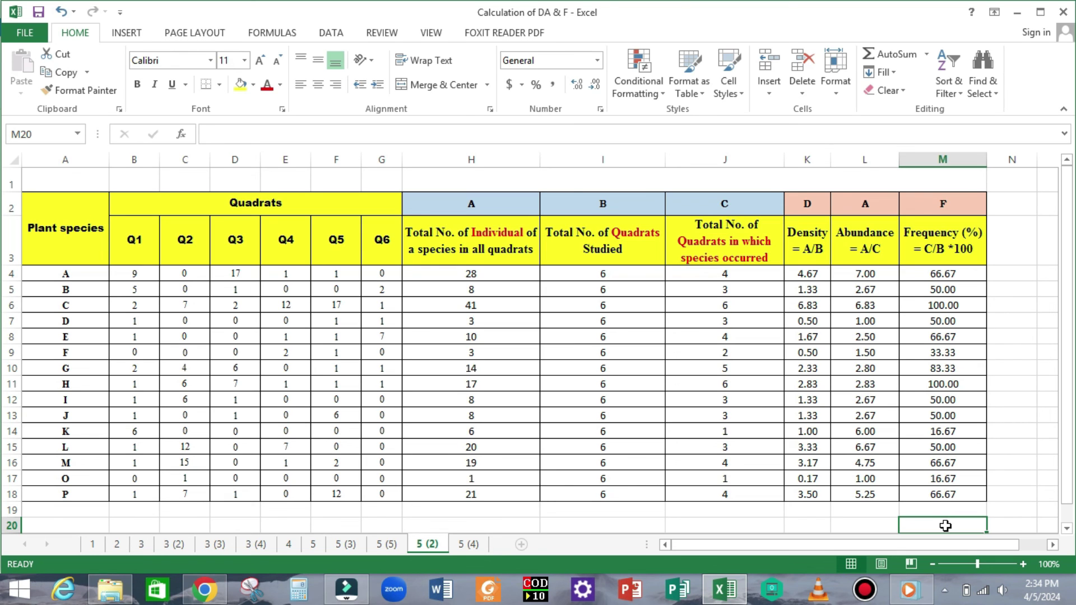
# - Copy sheet 5 (2) and hide columns B through J on the copy
pyautogui.moveTo(427, 544); pyautogui.dragTo(507, 541)
pyautogui.moveTo(135, 160); pyautogui.dragTo(726, 201)
pyautogui.rightClick(668, 157)
pyautogui.click(713, 361)
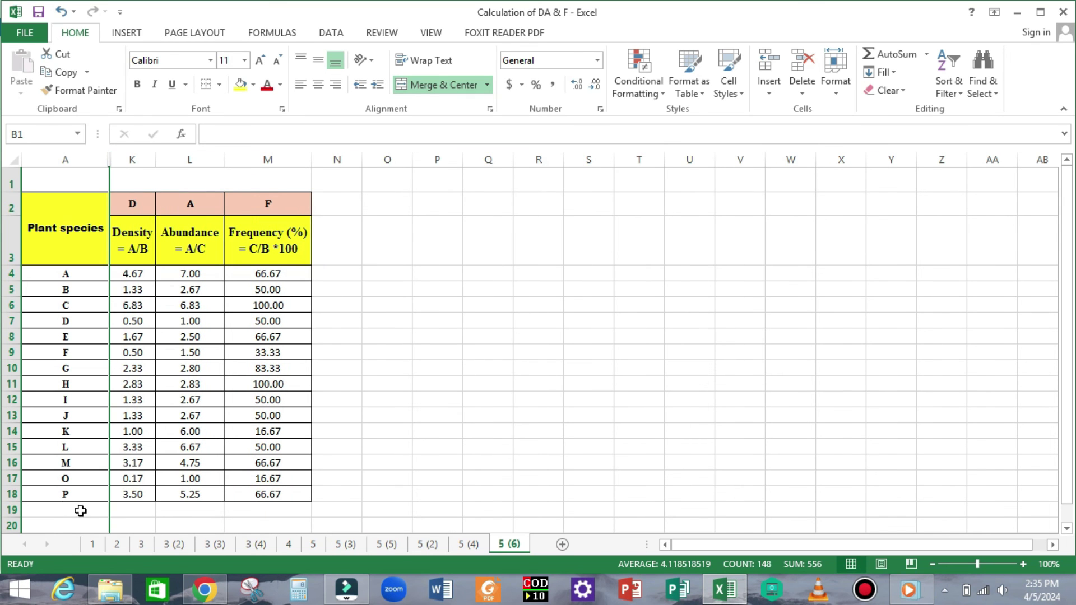
pyautogui.click(50, 525)
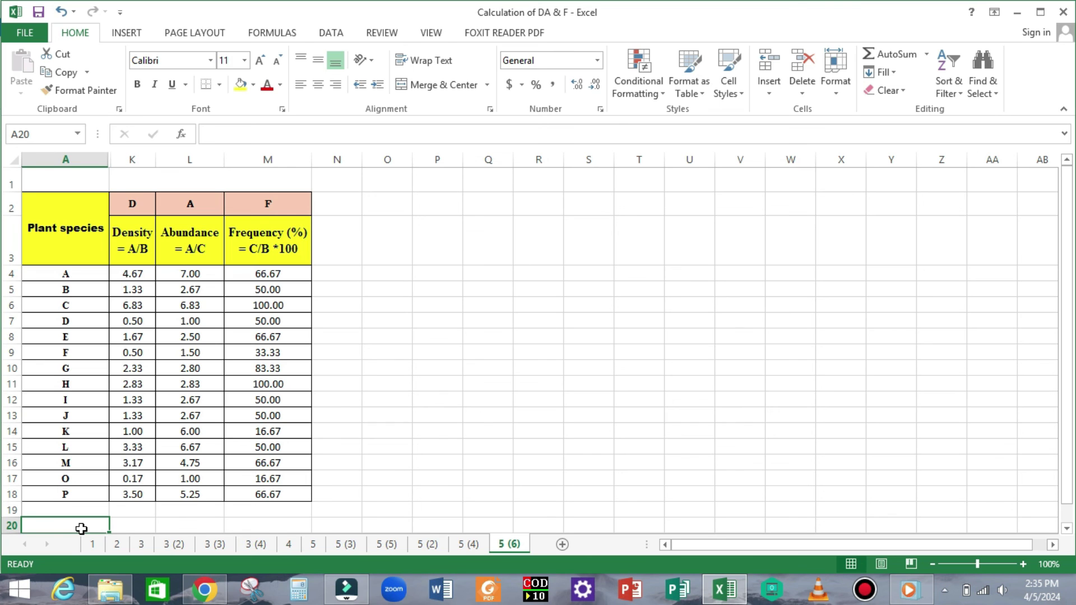
# - Colour the highest Density value, 6.83, in red font
pyautogui.hotkey('ctrl', 'Up')
pyautogui.hotkey('ctrl', 'Up')
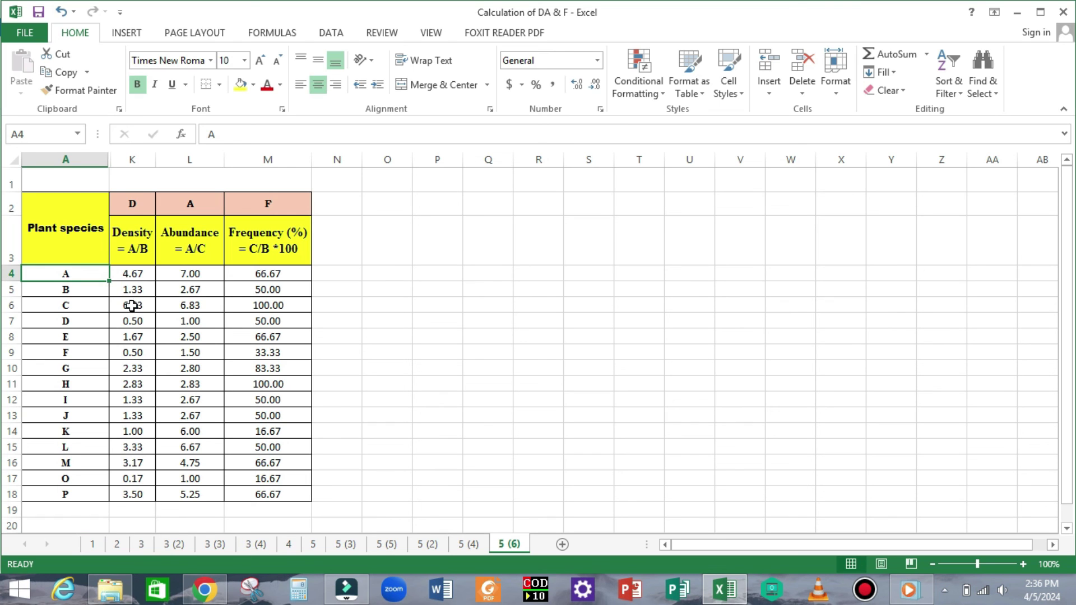
pyautogui.click(133, 305)
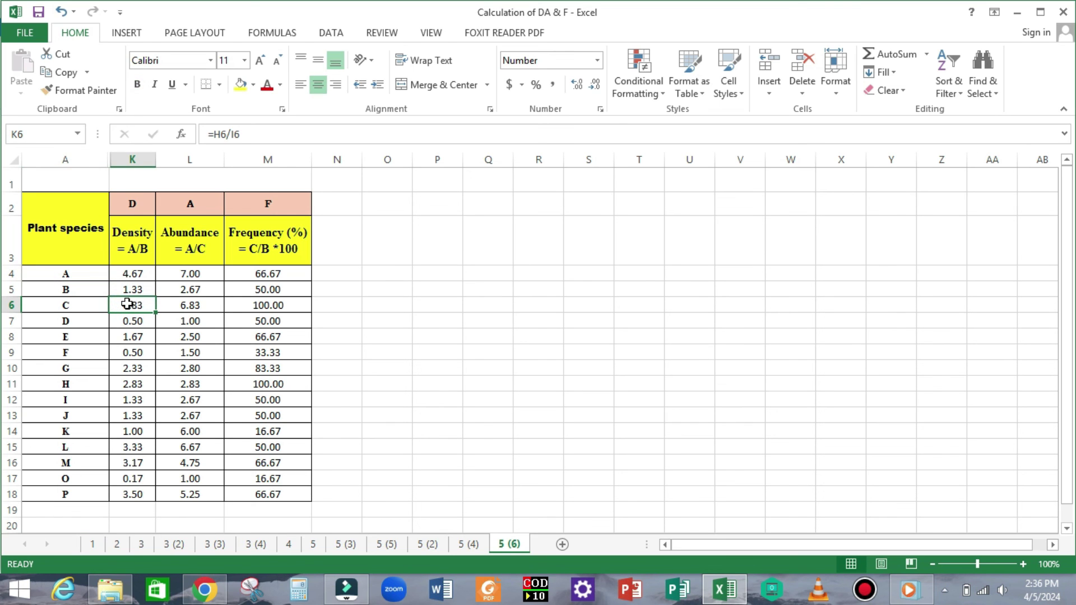
pyautogui.click(265, 84)
# - Color species A's top Abundance value of 7.00 in L4 red
pyautogui.click(192, 241)
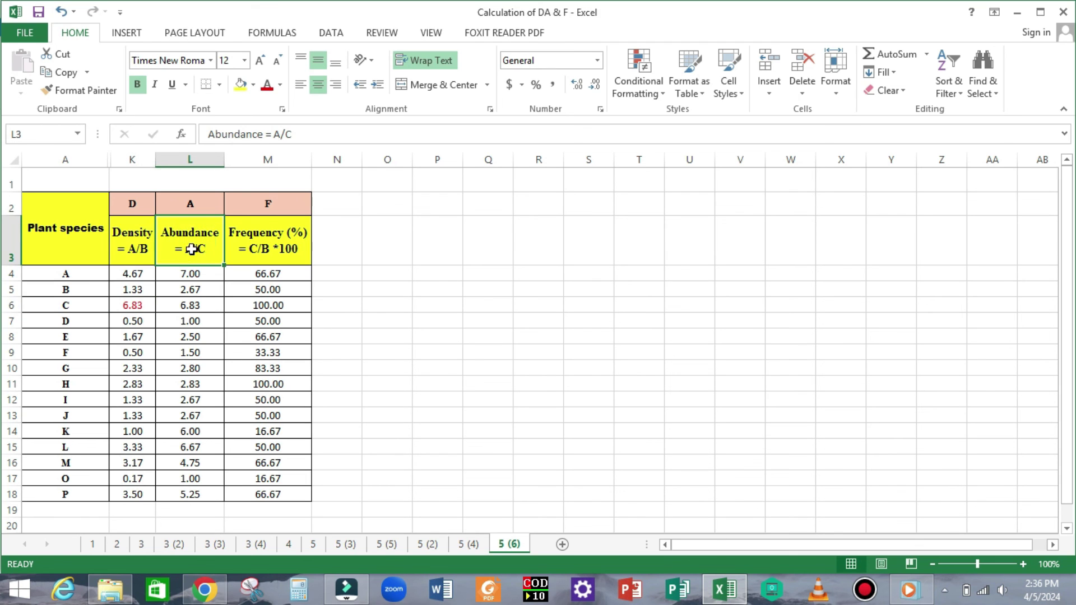
pyautogui.click(191, 275)
pyautogui.click(267, 86)
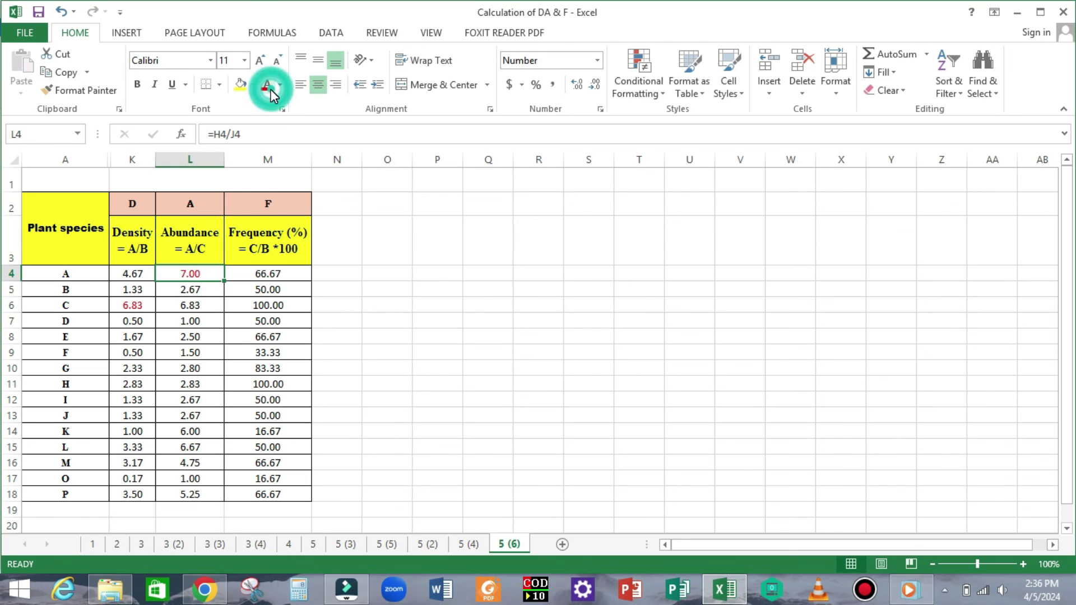
pyautogui.click(177, 525)
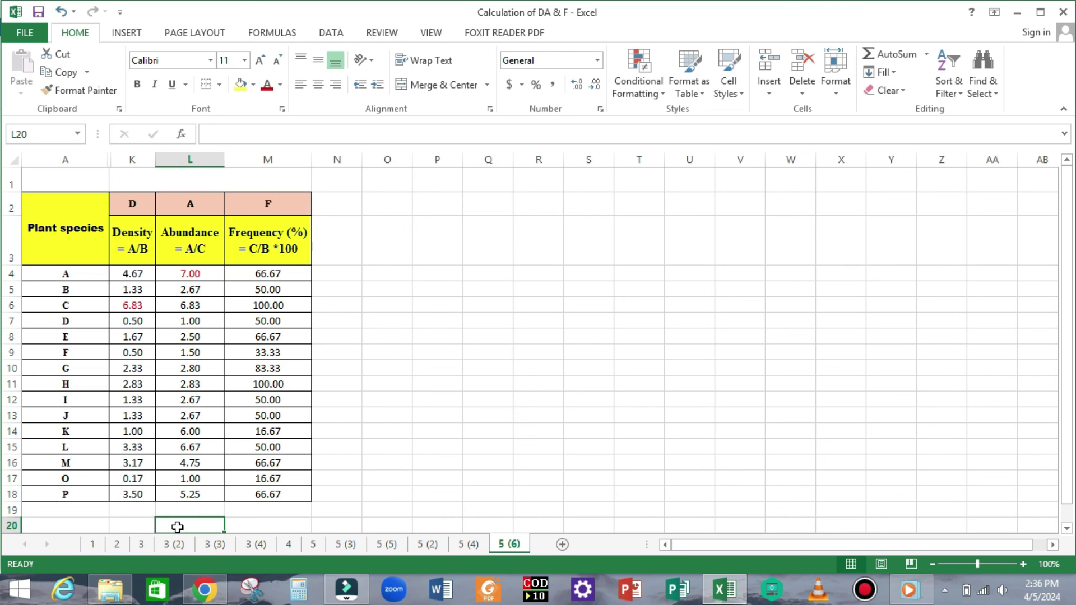
# - Color both top Frequency values of 100.00, in M6 and M11, red
pyautogui.click(288, 246)
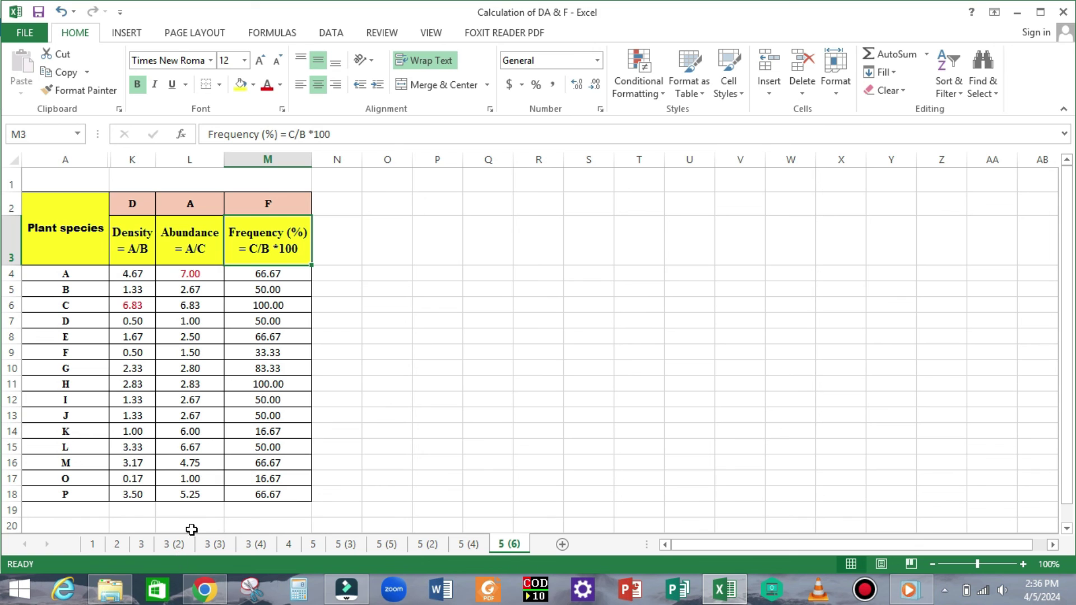
pyautogui.click(290, 305)
pyautogui.click(267, 84)
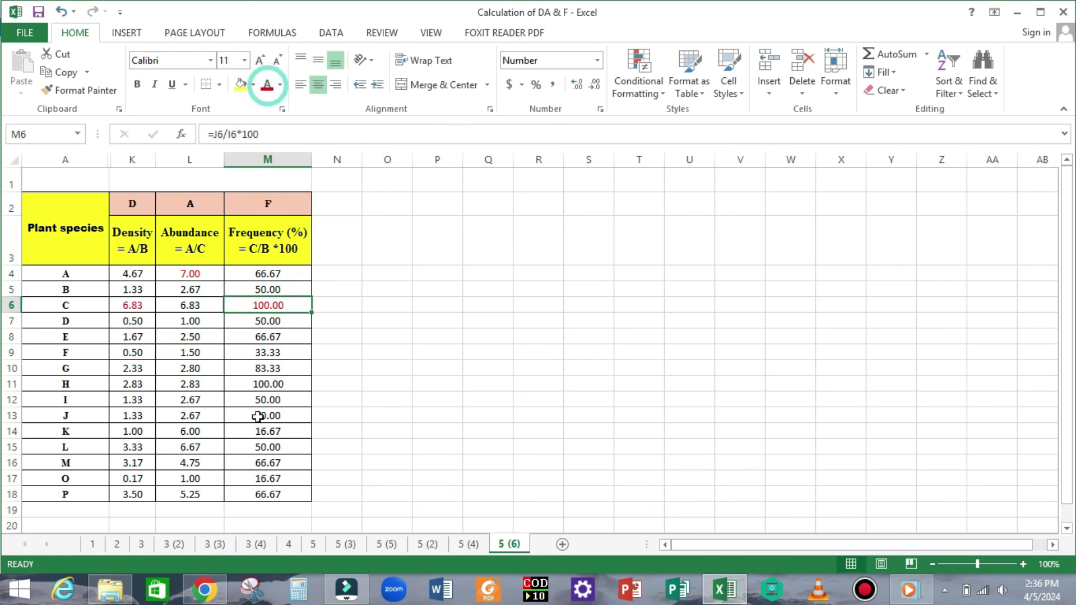
pyautogui.click(259, 384)
pyautogui.click(266, 84)
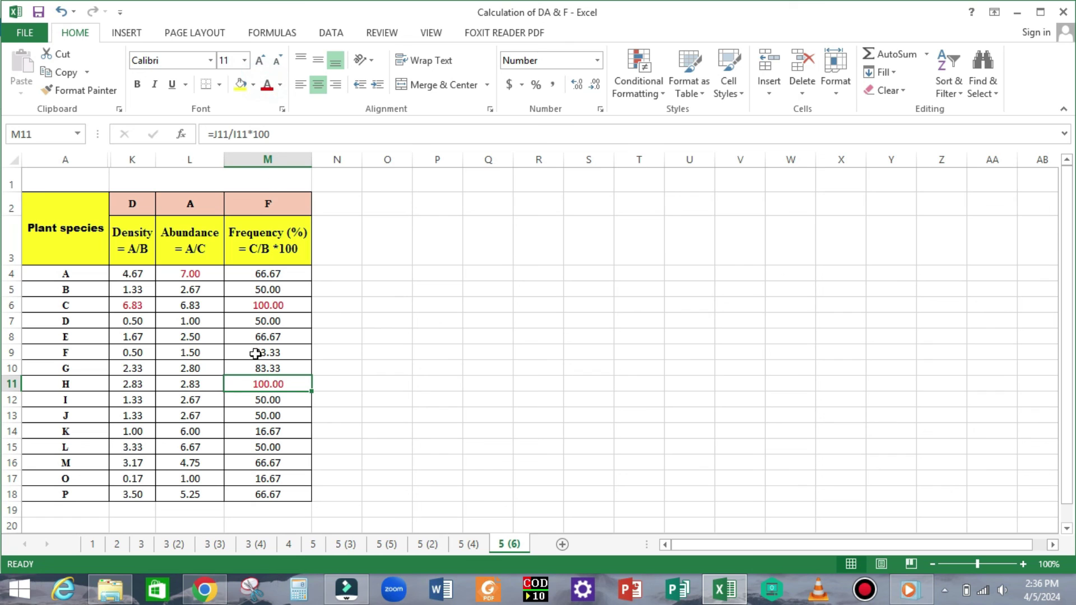
pyautogui.click(174, 572)
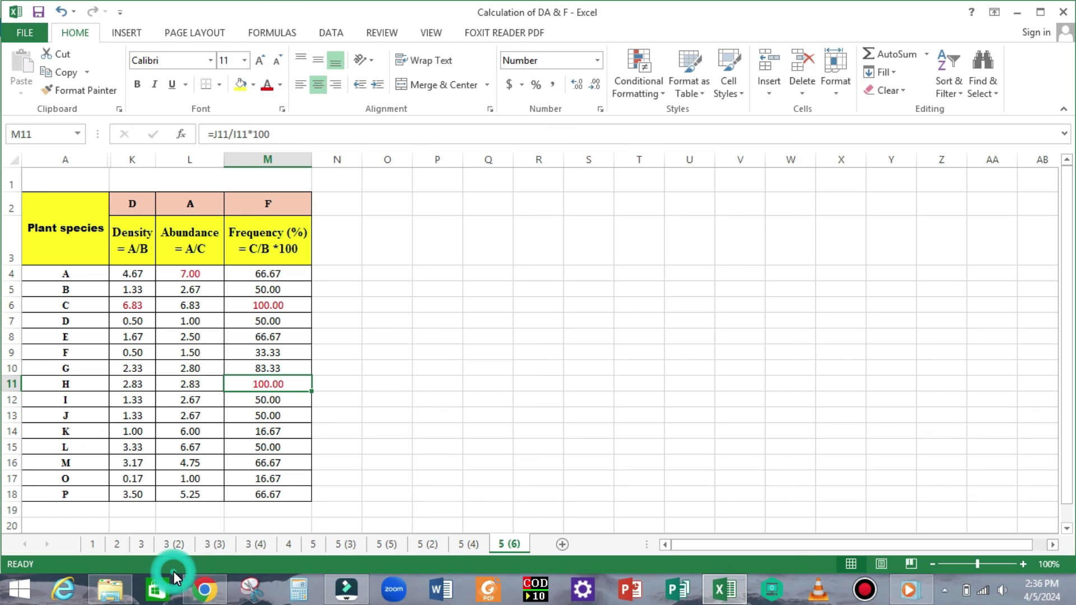
pyautogui.click(153, 523)
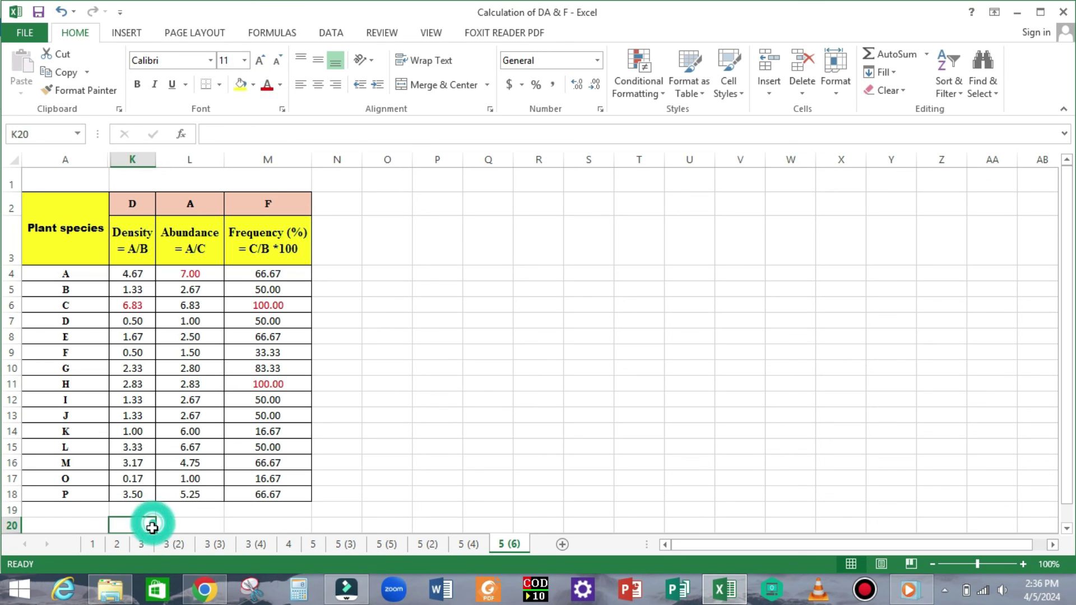